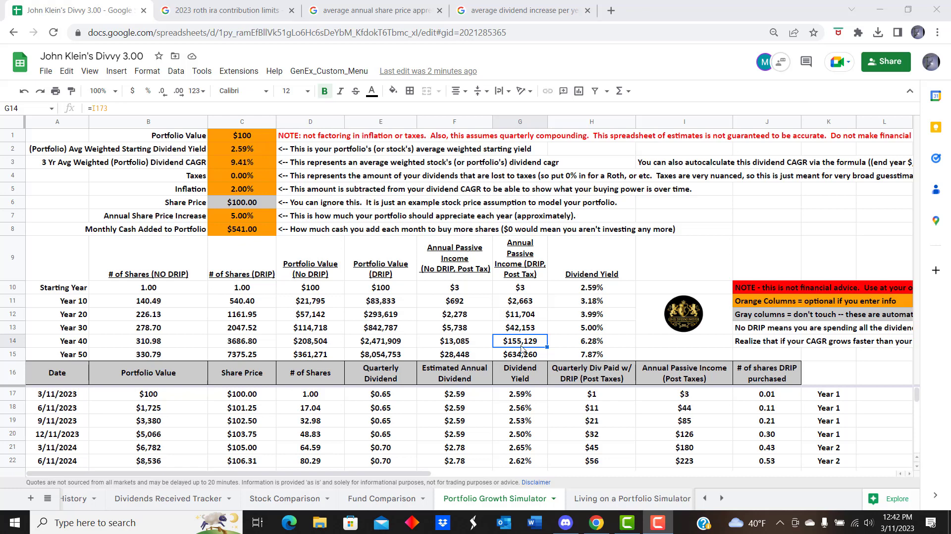
Step: Check the open searches on 2023 Roth IRA contribution limits, average share price appreciation and average dividend increase, returning to the spreadsheet
click(249, 139)
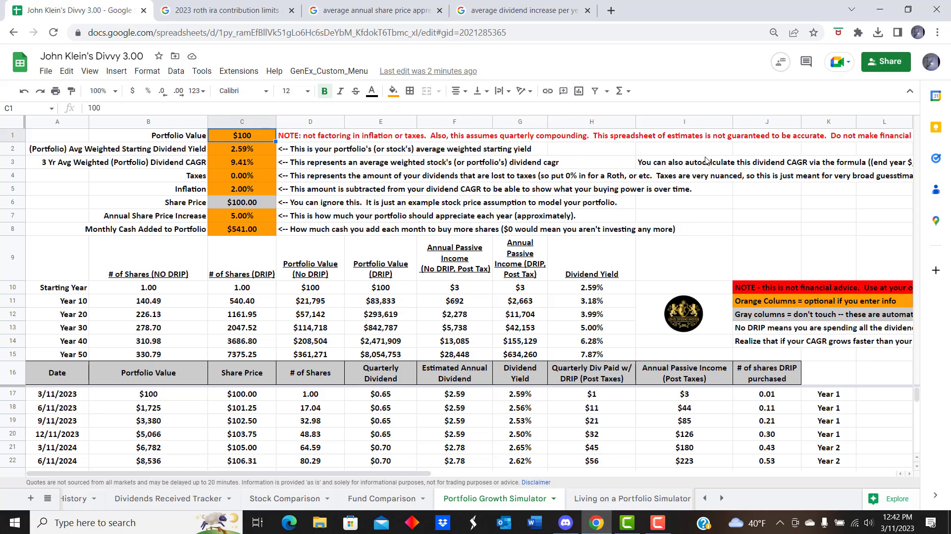
click(225, 10)
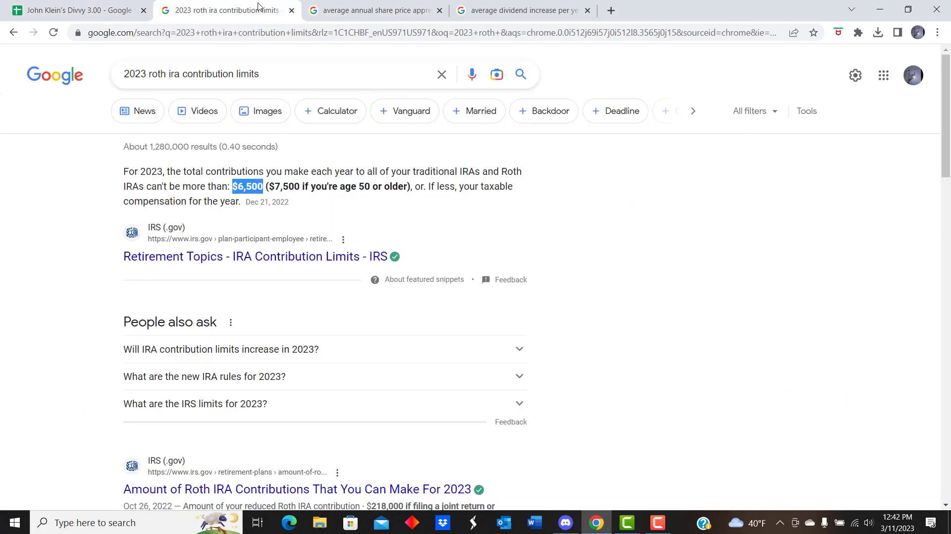
click(387, 10)
click(490, 14)
click(371, 11)
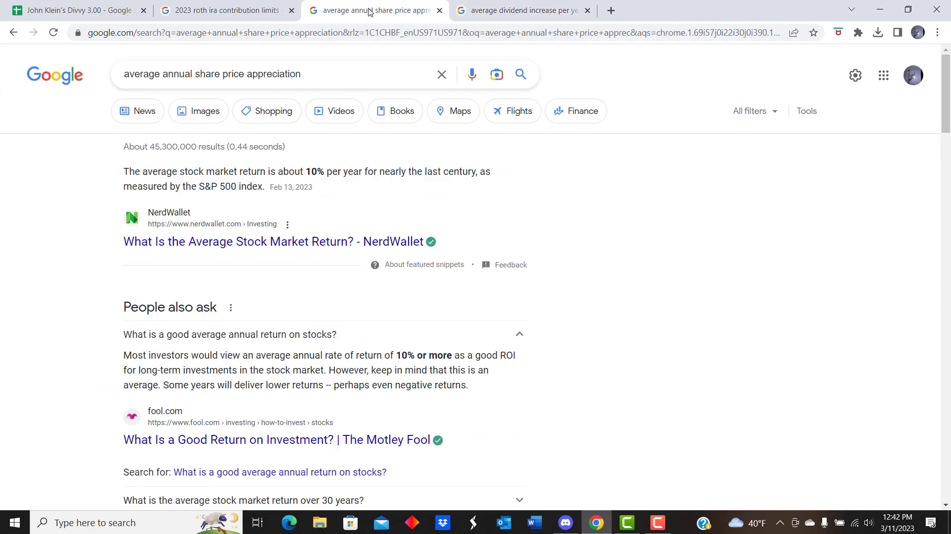
click(109, 11)
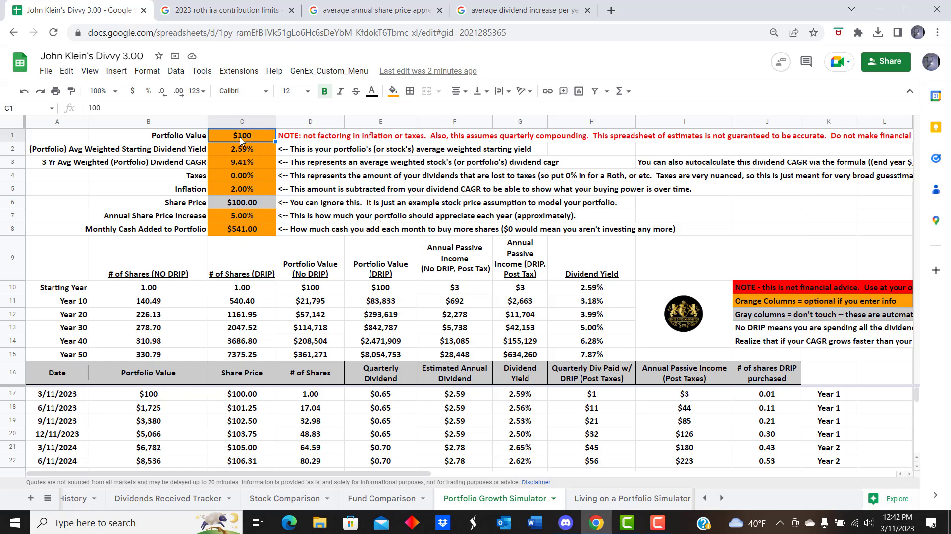
Step: Examine the simulator's input assumptions from starting dividend yield to monthly cash added, and the projection rows for Years 20 to 40
click(244, 152)
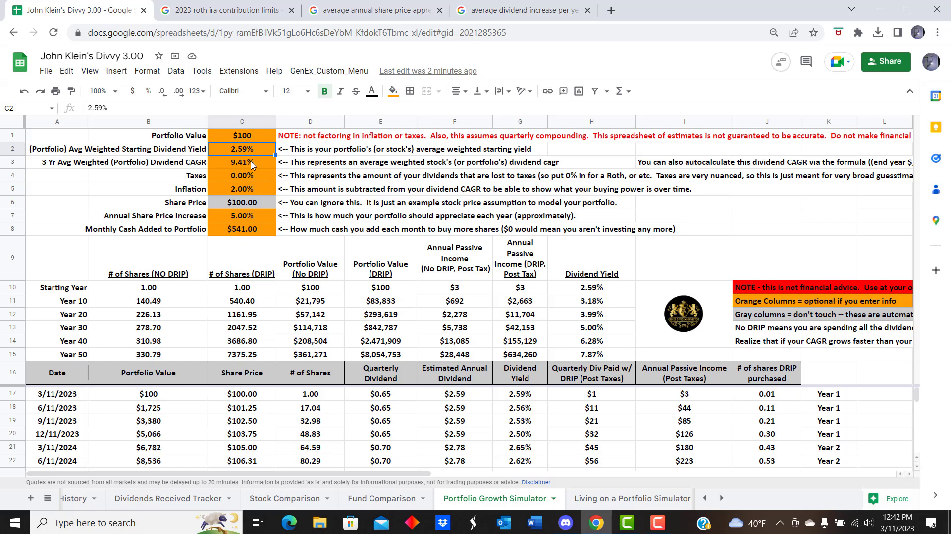
click(249, 165)
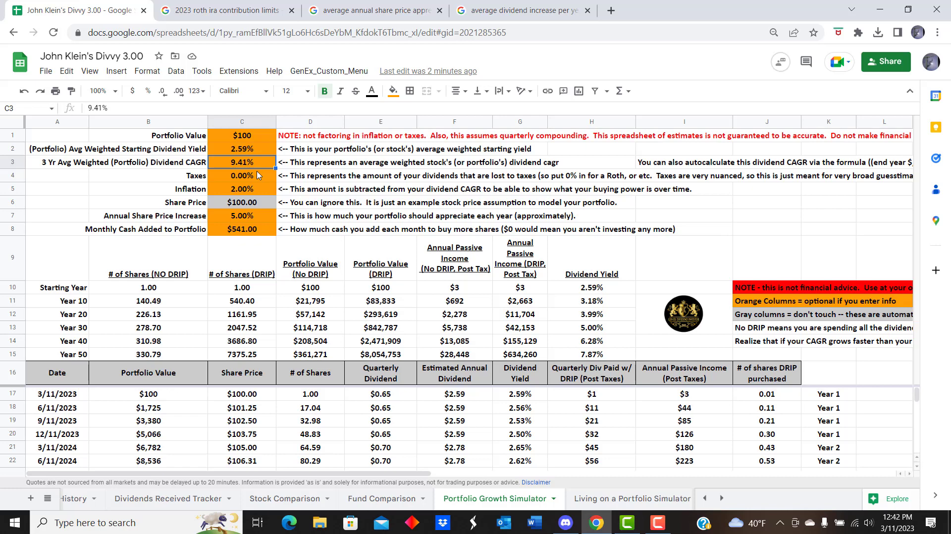
click(249, 178)
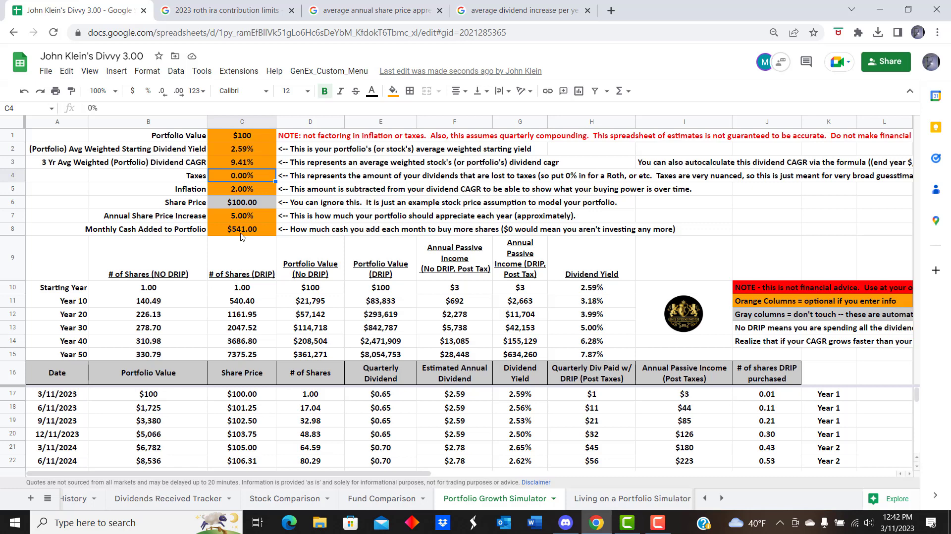
click(241, 232)
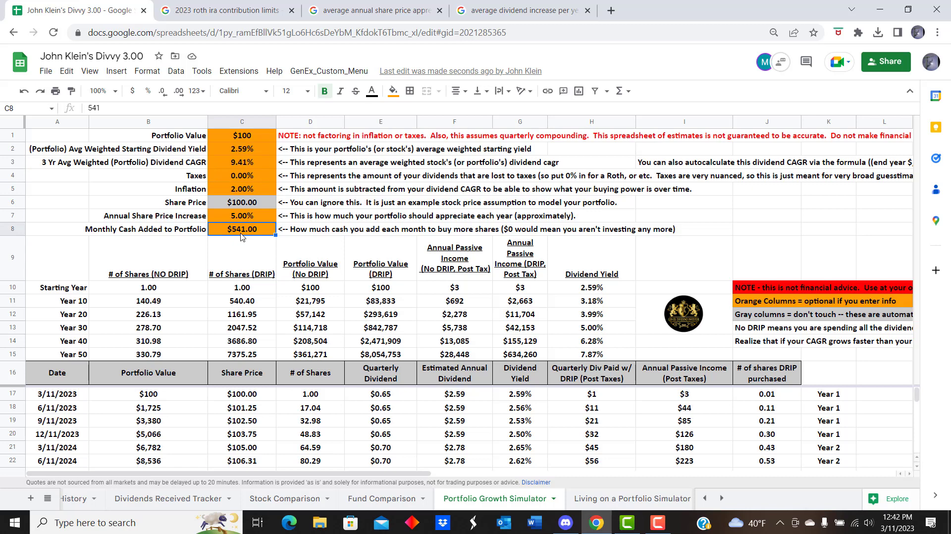
click(244, 181)
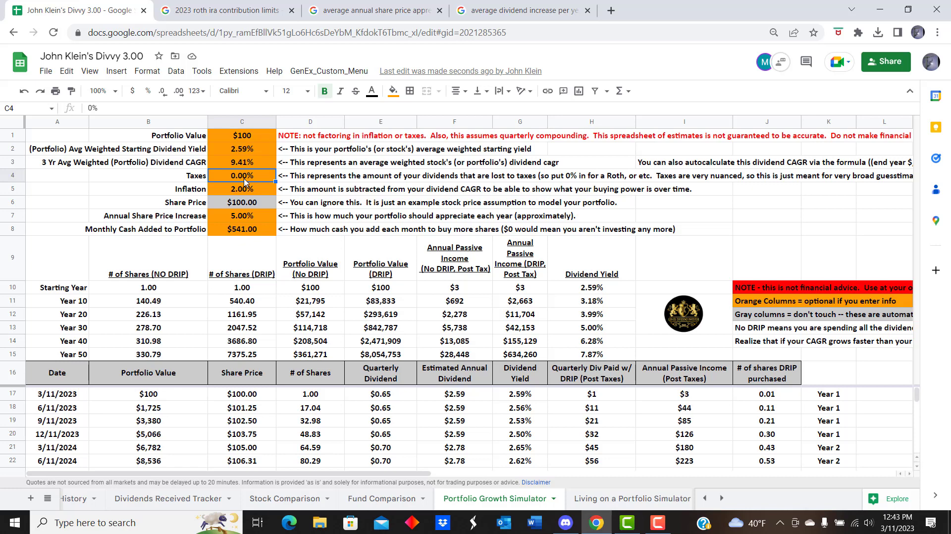
click(238, 194)
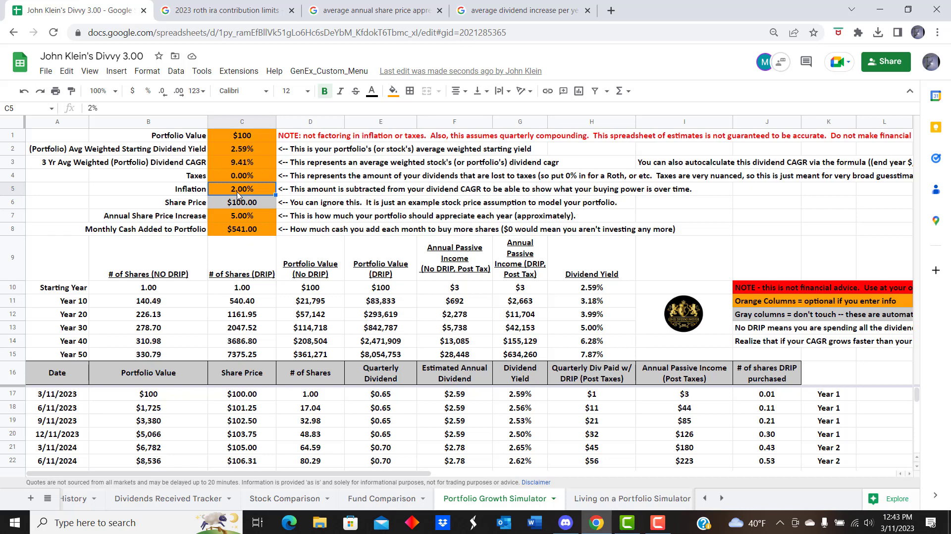
key(Down)
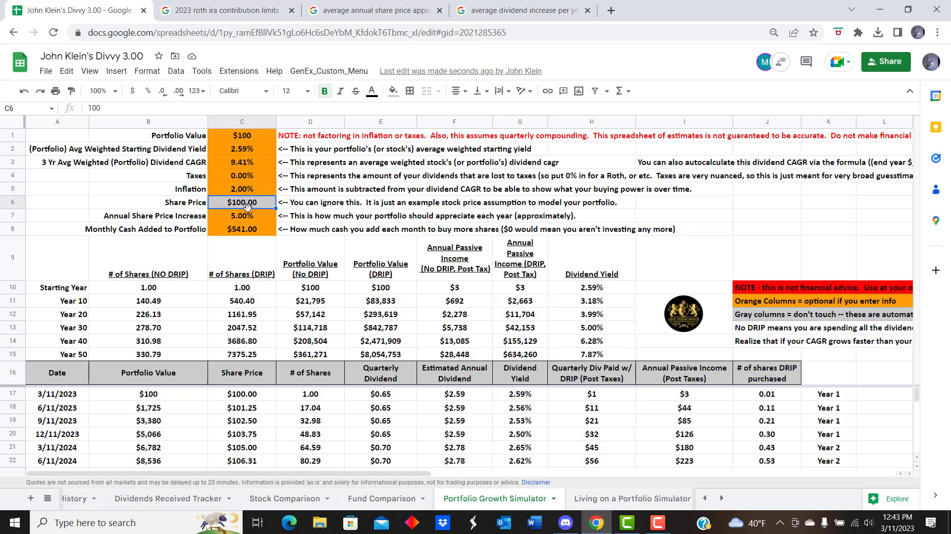
key(Down)
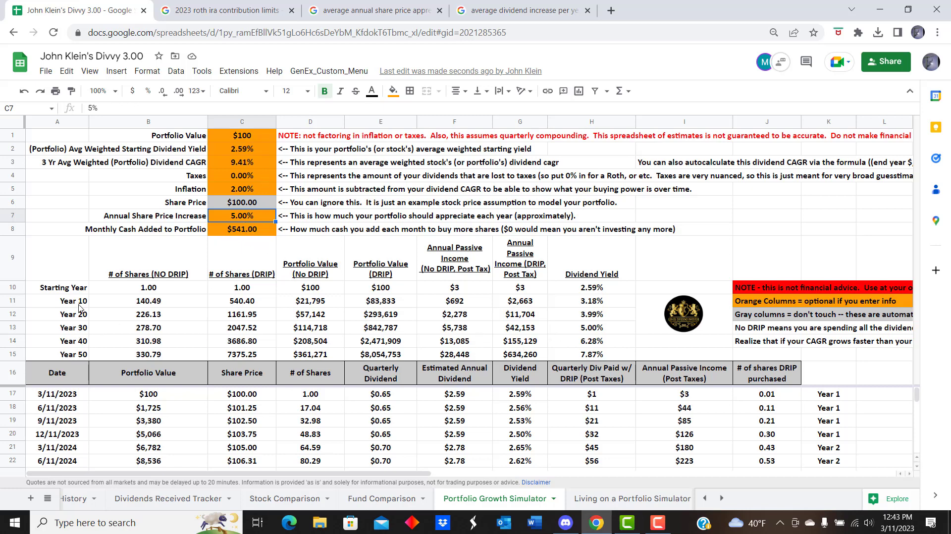
drag(74, 318, 608, 342)
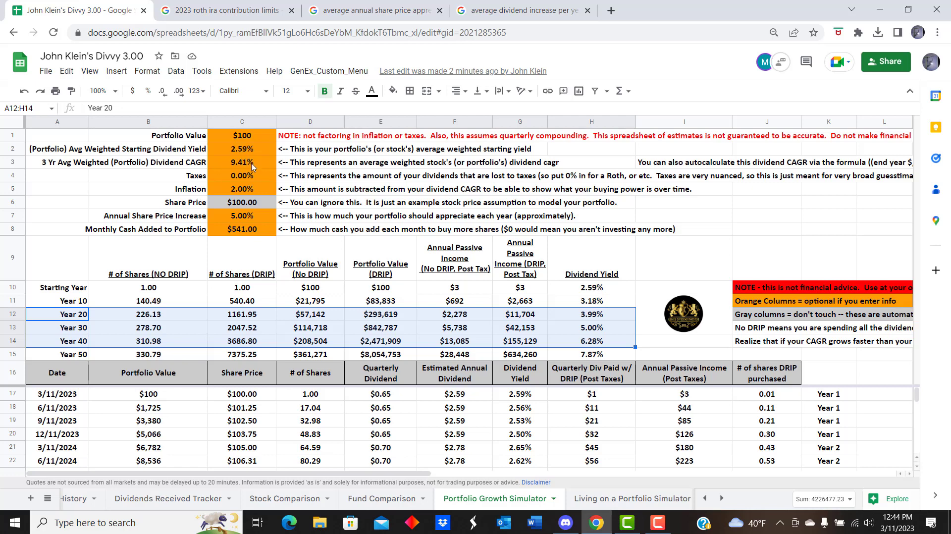
Step: Set the monthly cash added to $5,000 and inspect the reinvested passive income for Years 50 and 30
click(249, 233)
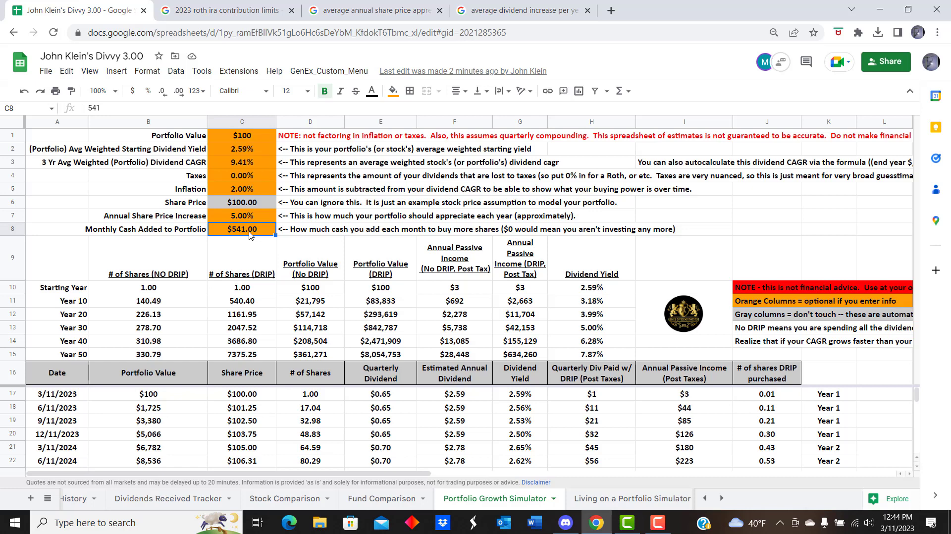
text(5000)
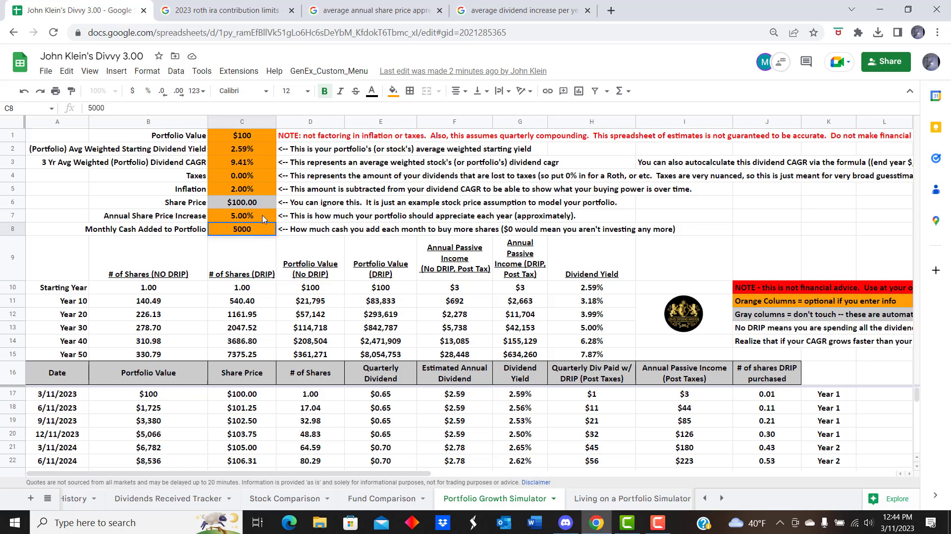
click(260, 220)
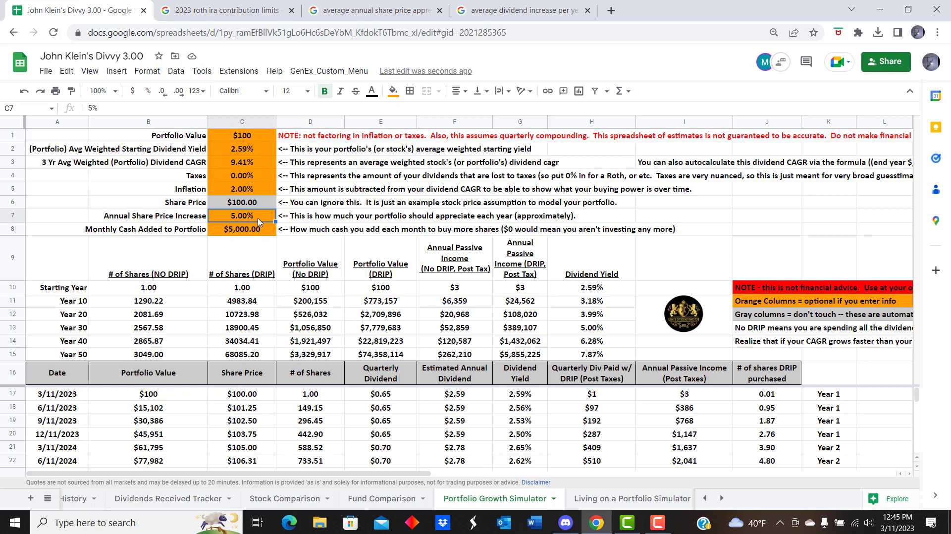
click(242, 178)
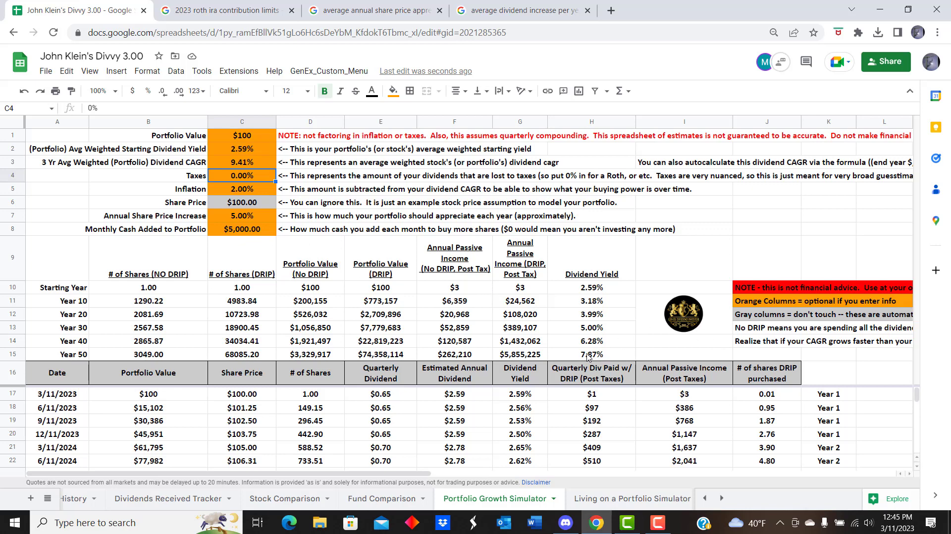
click(526, 357)
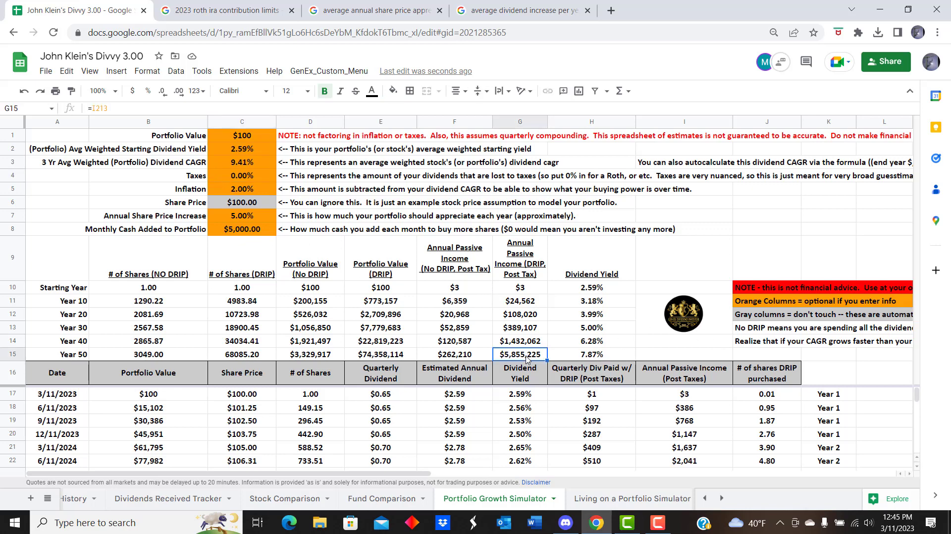
click(517, 331)
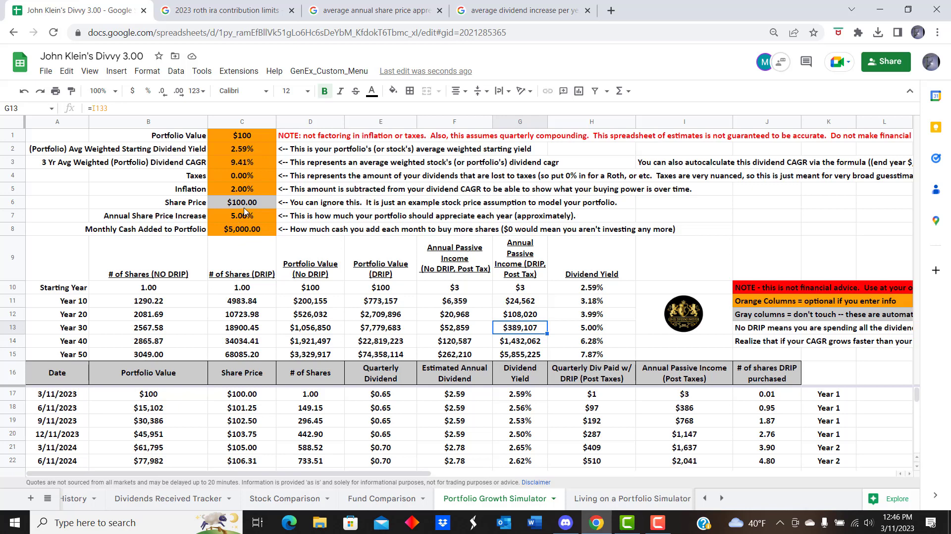
Step: Set the monthly cash added to the portfolio back to $541
click(243, 230)
text(541)
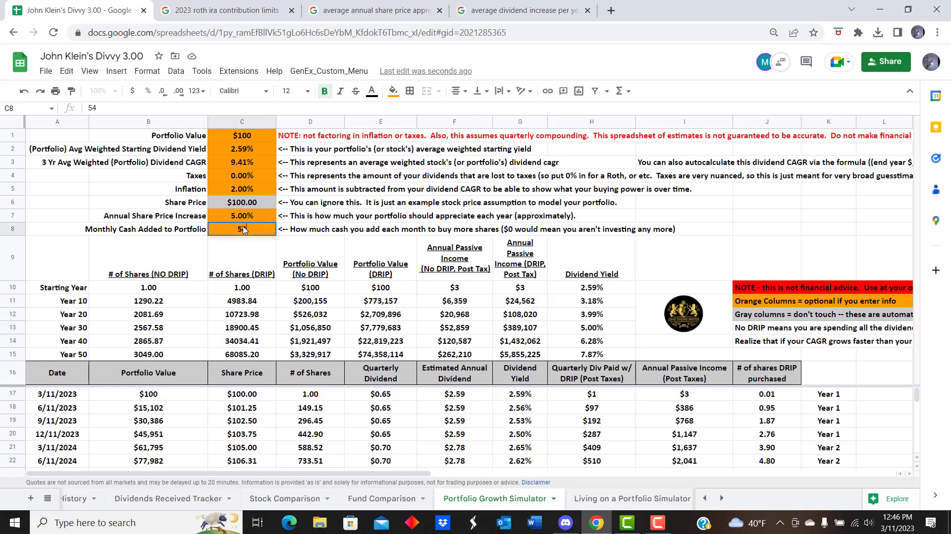
click(257, 220)
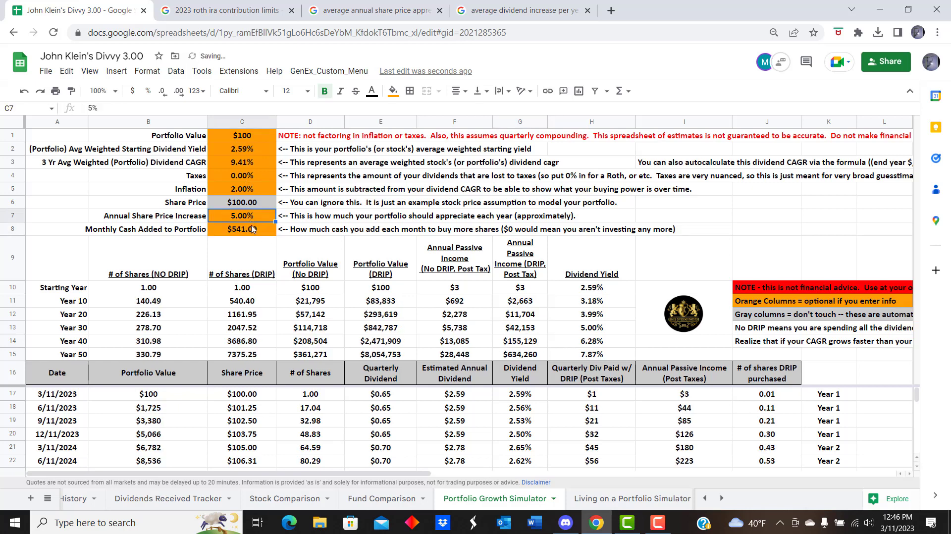
click(247, 229)
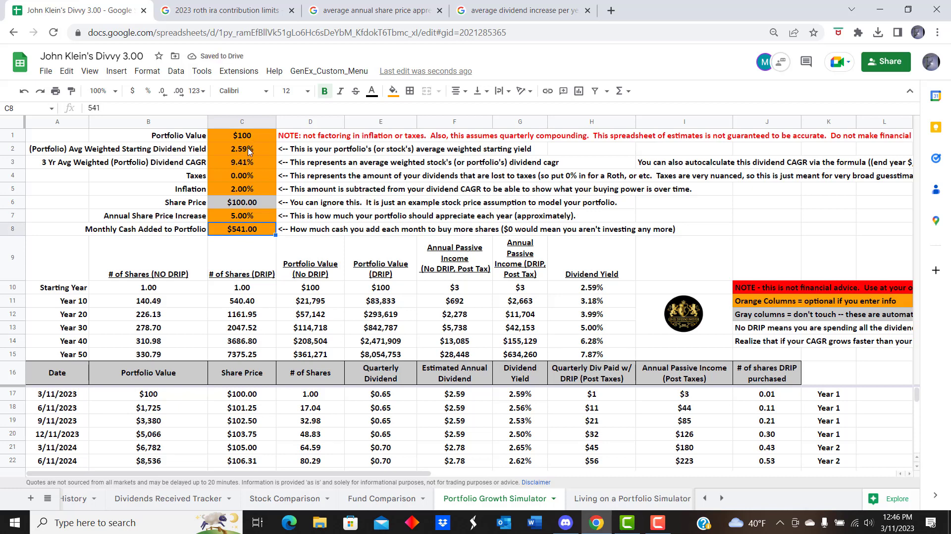
Step: Set the inflation assumption to 4% and inspect the Year 40 annual passive income with DRIP
click(249, 151)
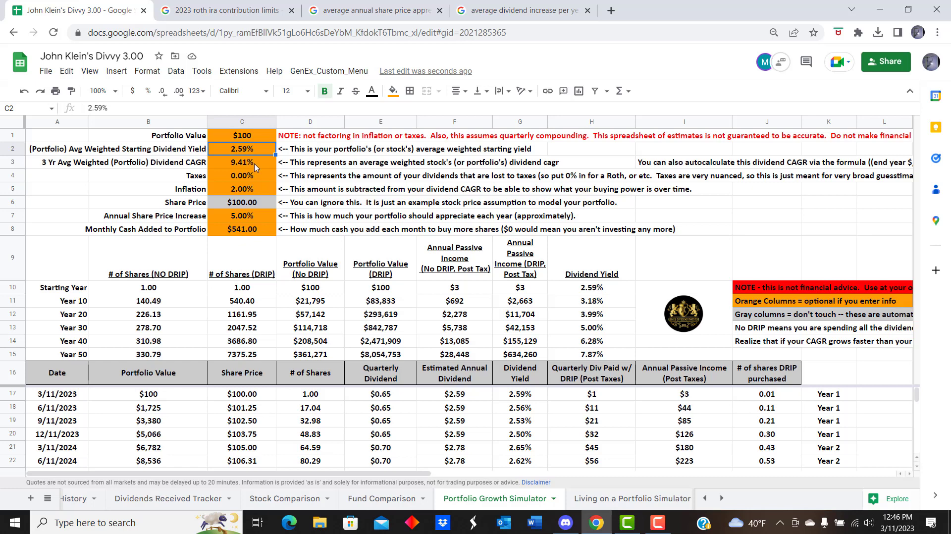
click(248, 192)
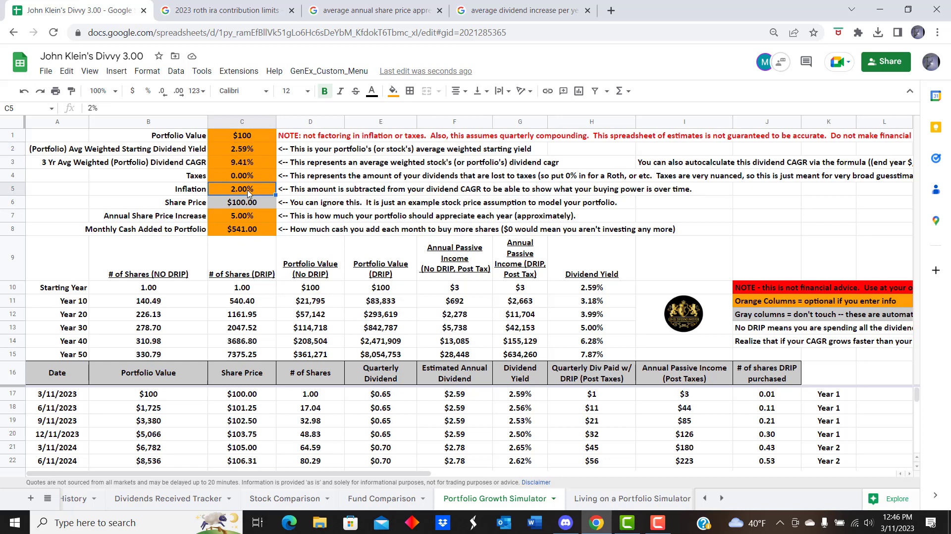
text(4)
click(248, 205)
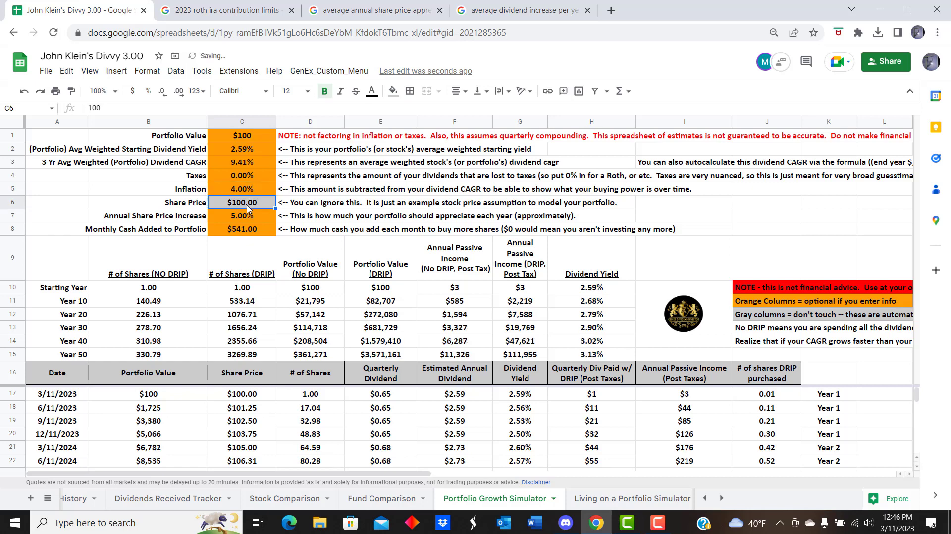
click(529, 343)
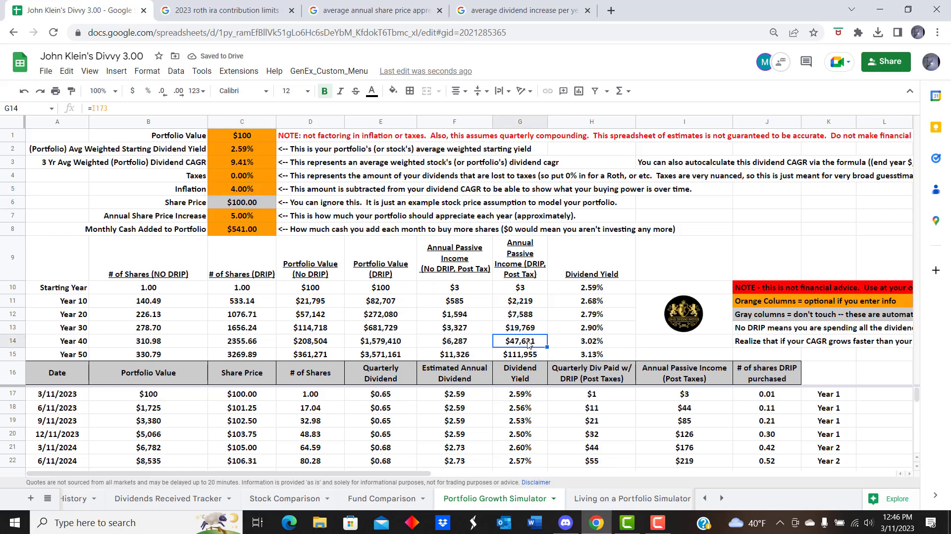
Step: Return the inflation assumption to 2% and recheck the Year 40 annual passive income with DRIP
click(238, 189)
text(2%)
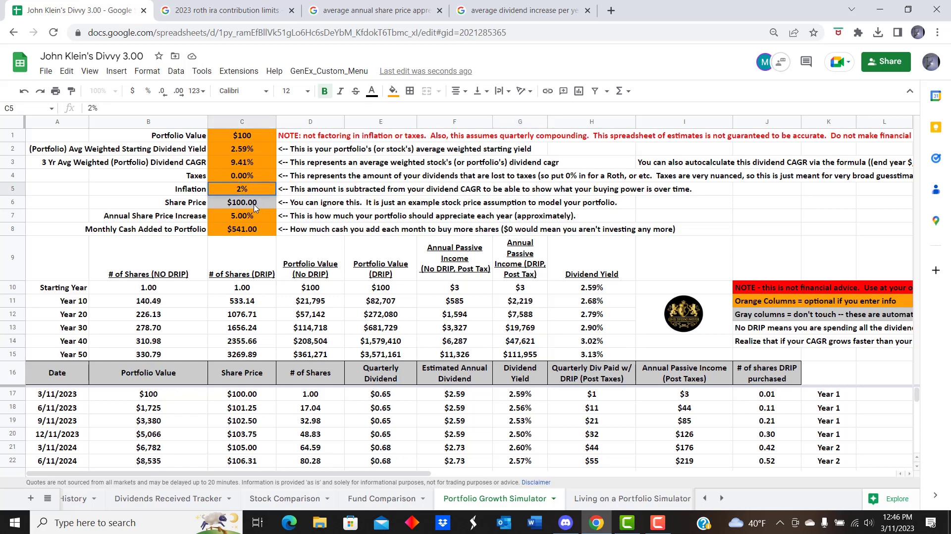
key(Return)
click(519, 343)
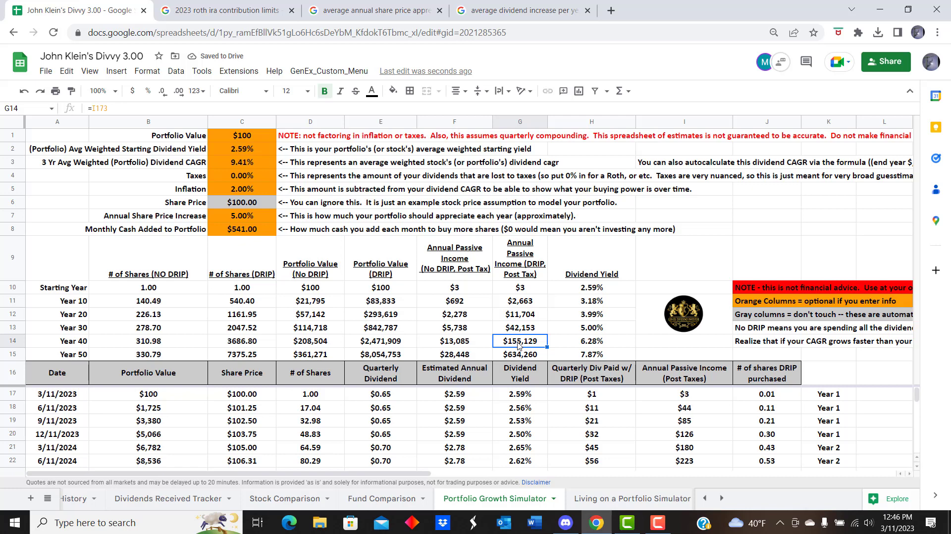
Step: Set the portfolio's average weighted starting dividend yield to 4%
click(242, 152)
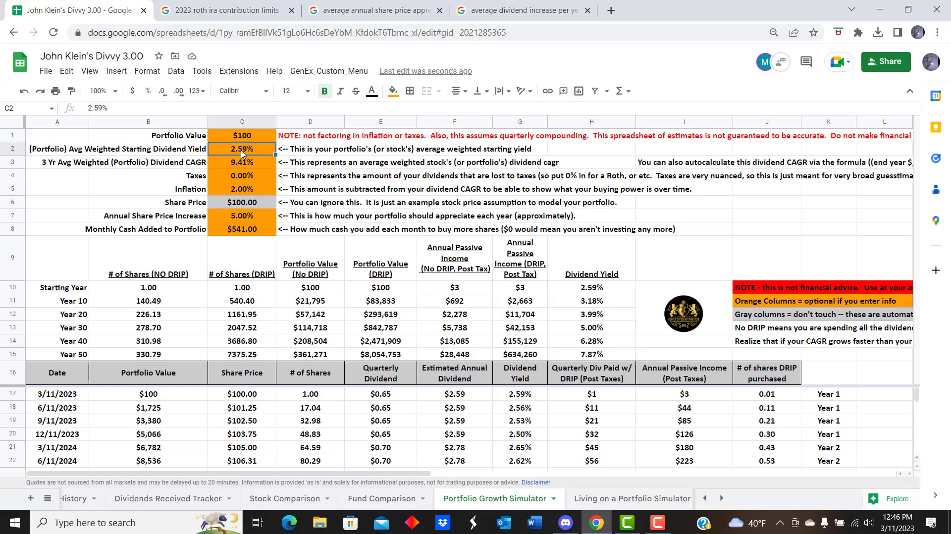
text(3)
key(BackSpace)
text(4)
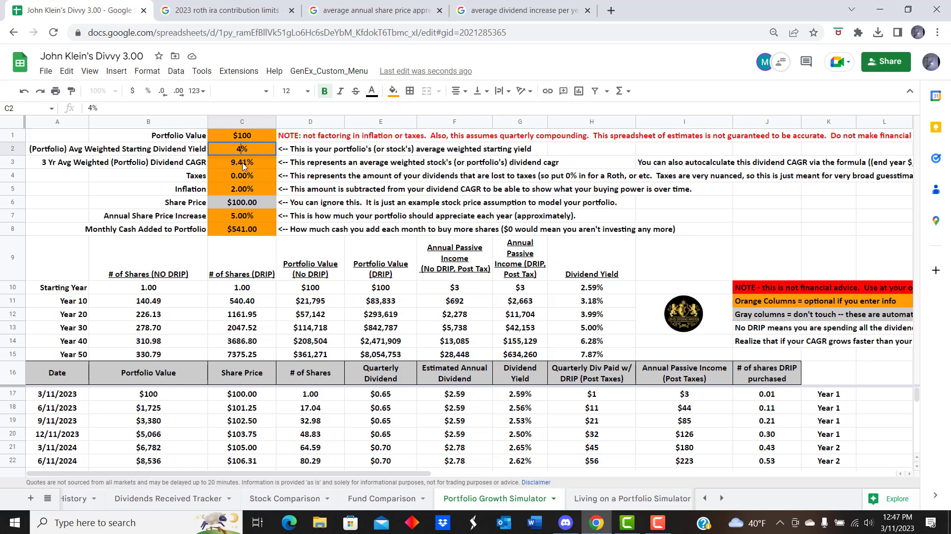
key(Return)
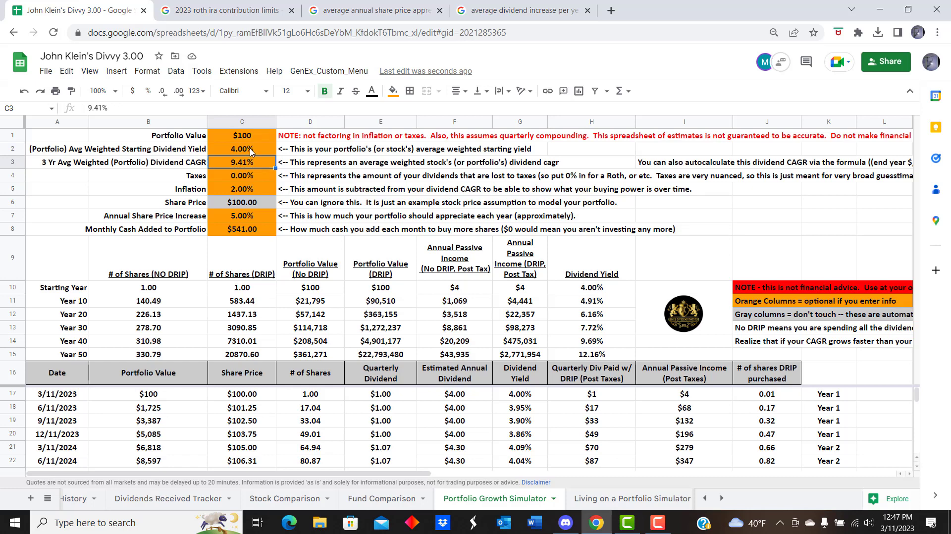
Step: Set the portfolio's average weighted starting dividend yield to 5%
click(237, 150)
text(5)
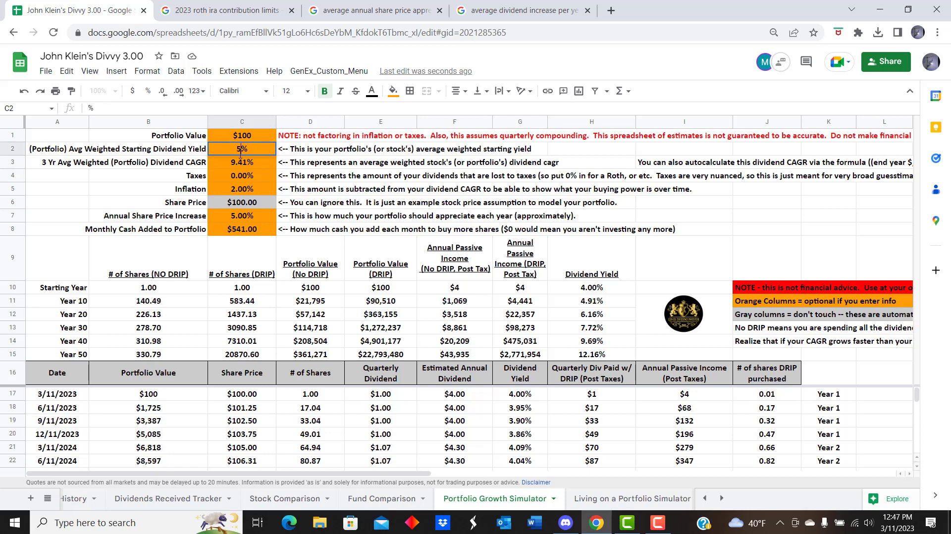
key(Return)
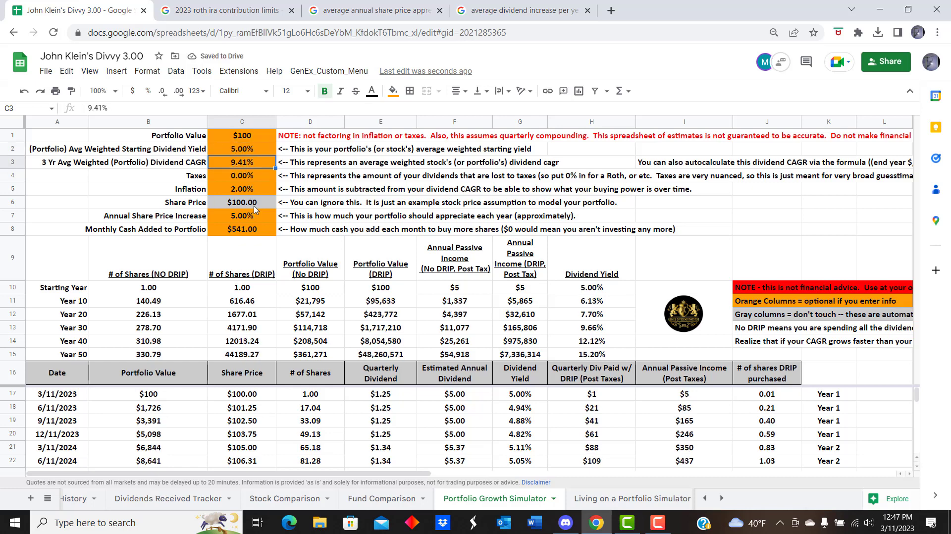
Step: Set the 3-year average weighted dividend CAGR to 4%
click(239, 152)
click(241, 165)
text(4)
key(Return)
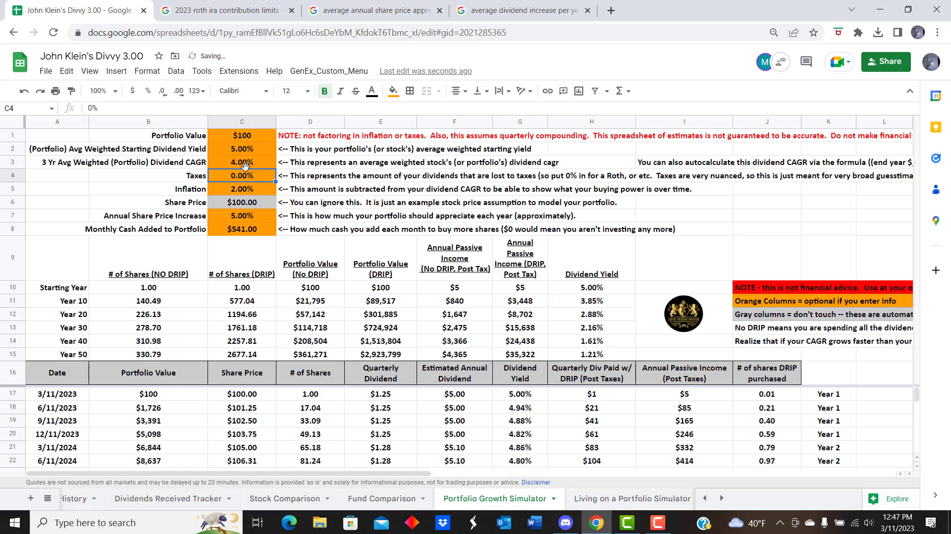
click(246, 170)
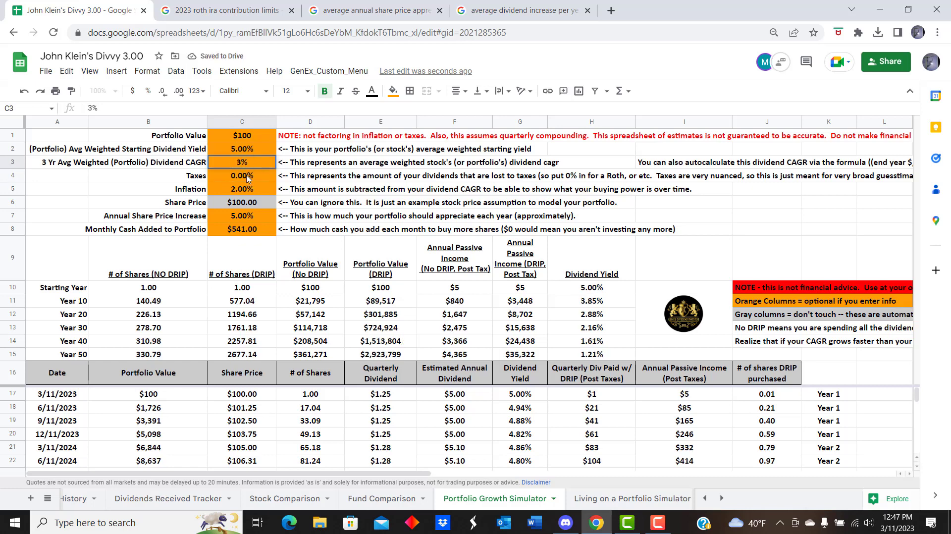
text(3)
key(Escape)
click(247, 178)
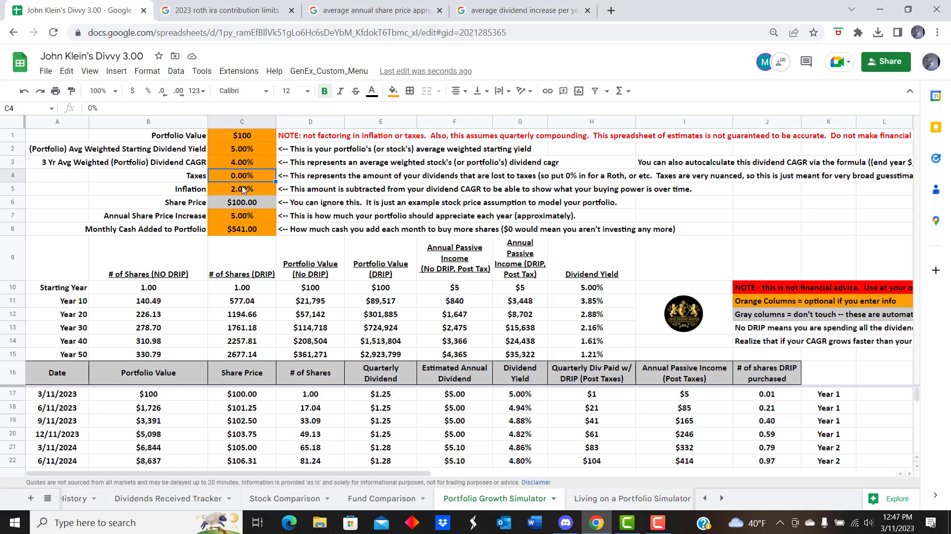
Step: Review the inflation, share price increase, monthly contribution, yield and dividend CAGR assumptions against Year 40 passive income and portfolio value with DRIP
click(246, 191)
click(249, 220)
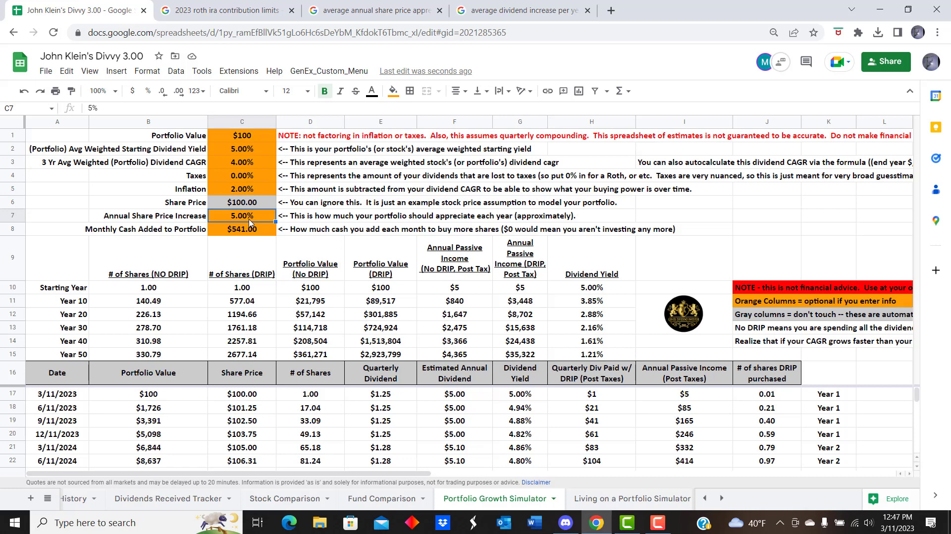
click(242, 230)
click(242, 219)
click(525, 356)
click(529, 343)
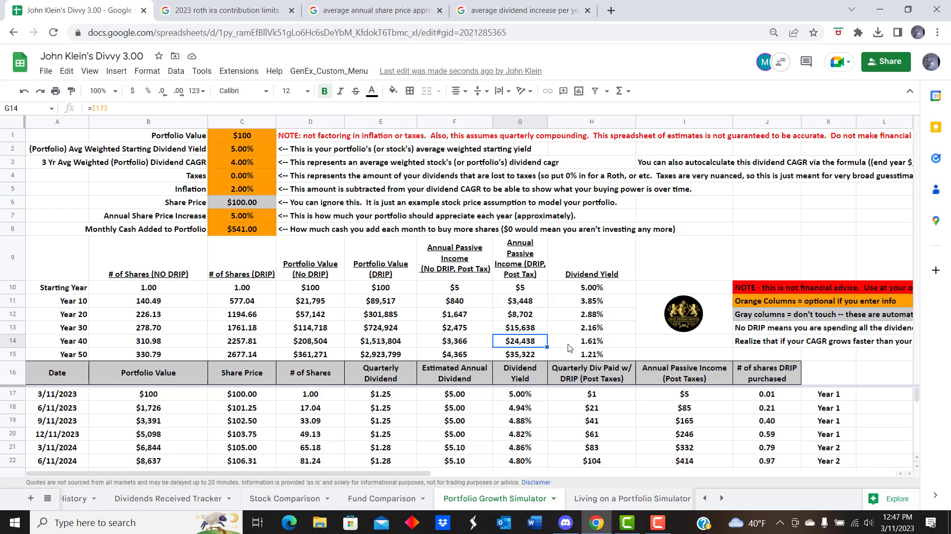
click(247, 167)
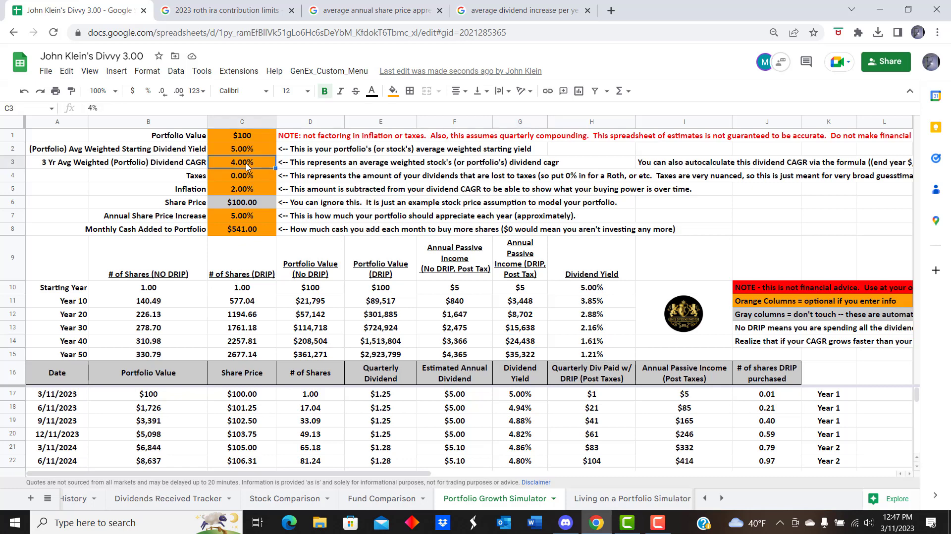
click(250, 150)
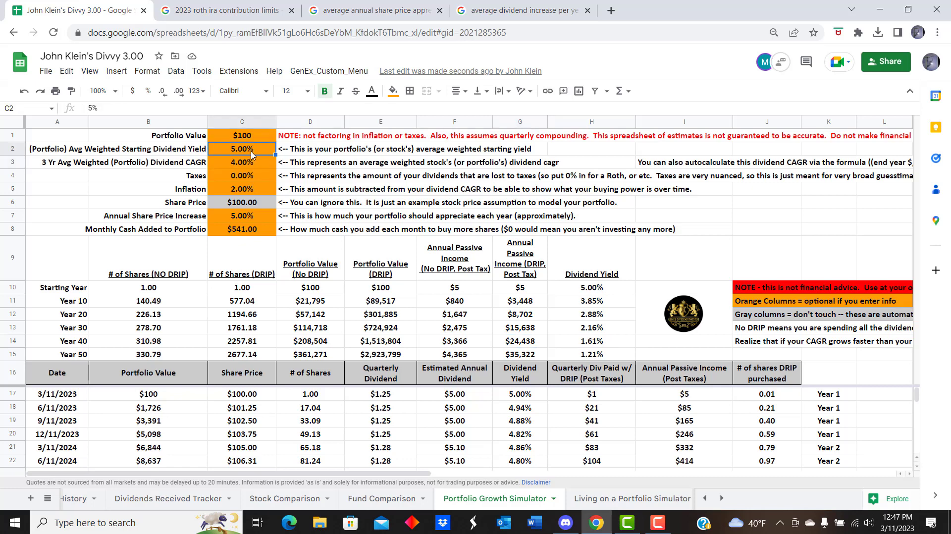
click(527, 346)
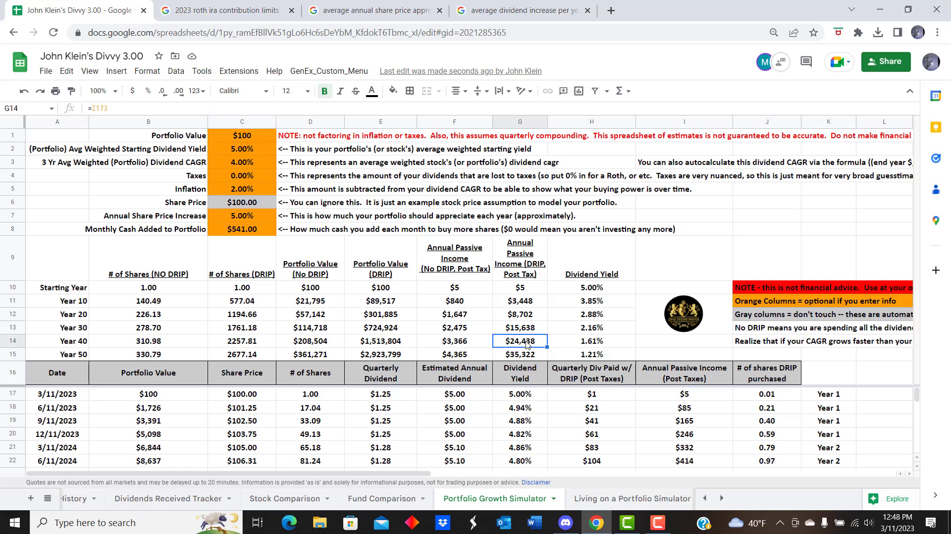
click(390, 346)
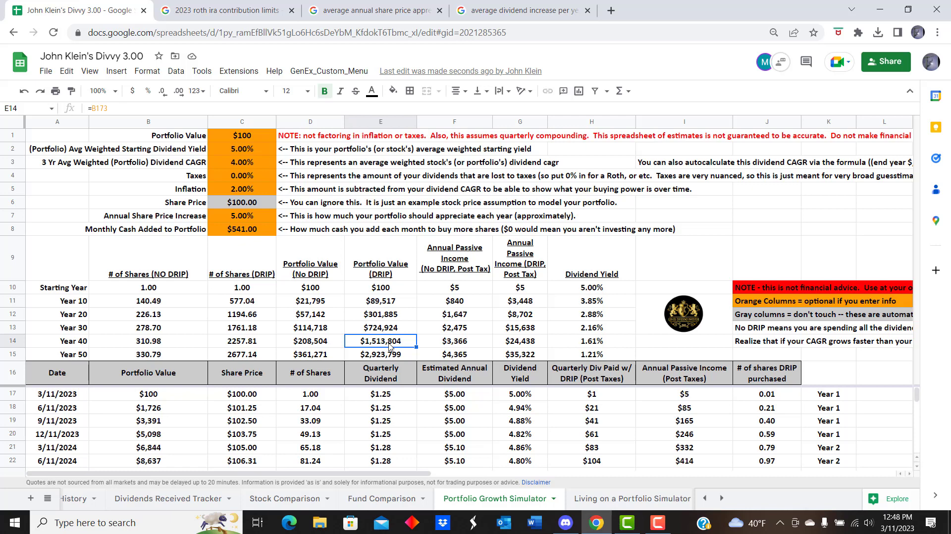
Step: Set the inflation assumption to 4% and check the Year 40 annual passive income and portfolio value with DRIP
click(237, 151)
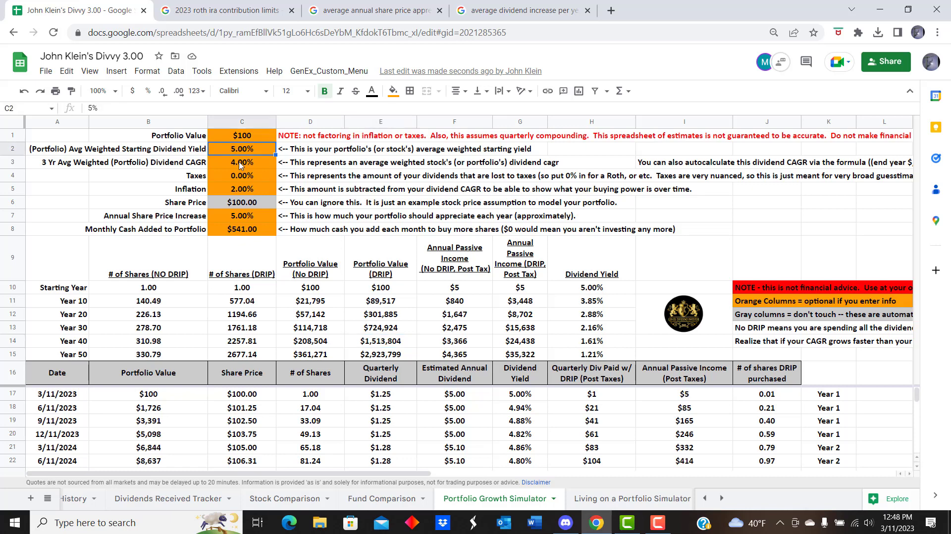
click(241, 164)
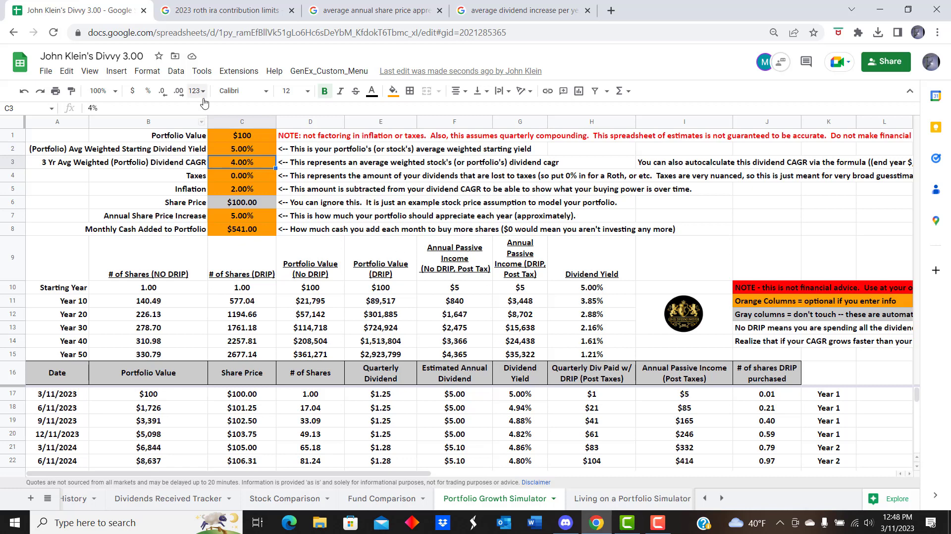
click(244, 192)
text(4%)
key(Return)
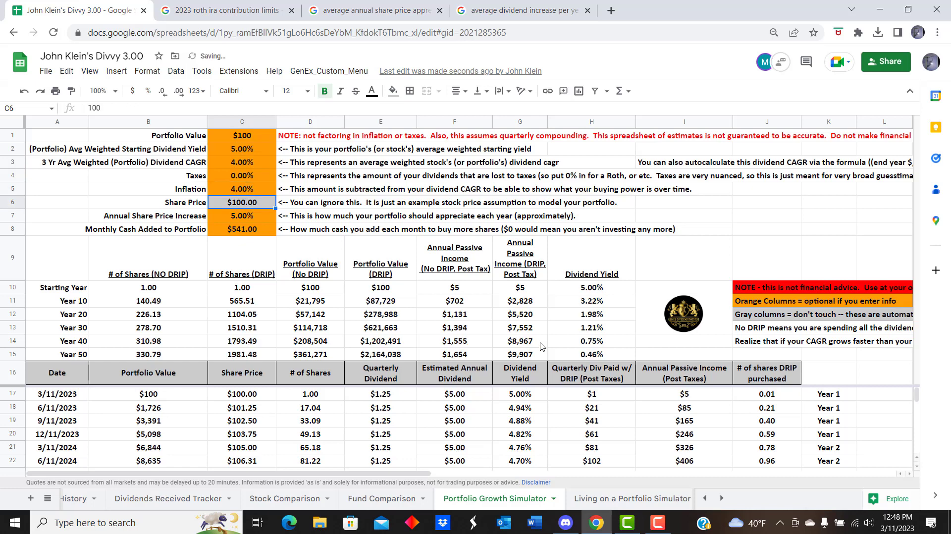
click(521, 345)
click(391, 346)
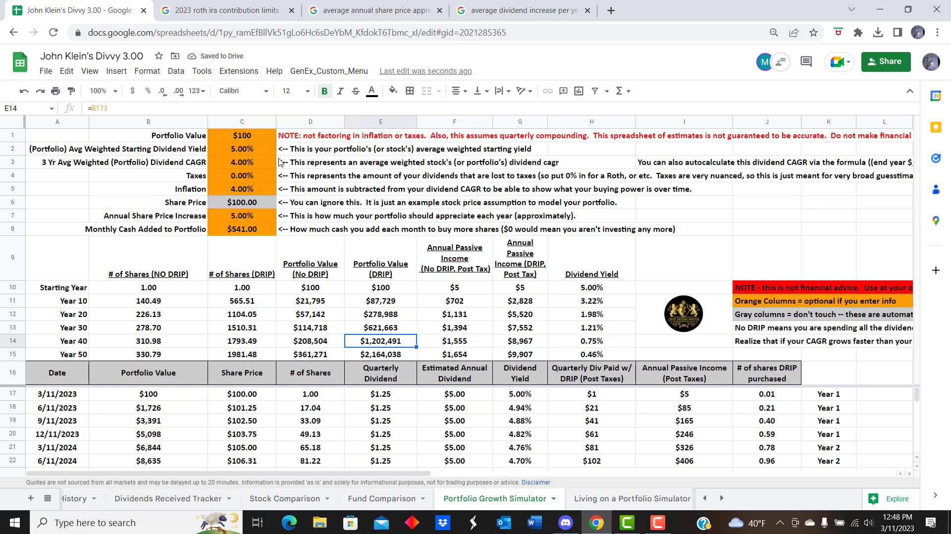
Step: Set the portfolio's average weighted starting dividend yield to 2%
click(244, 151)
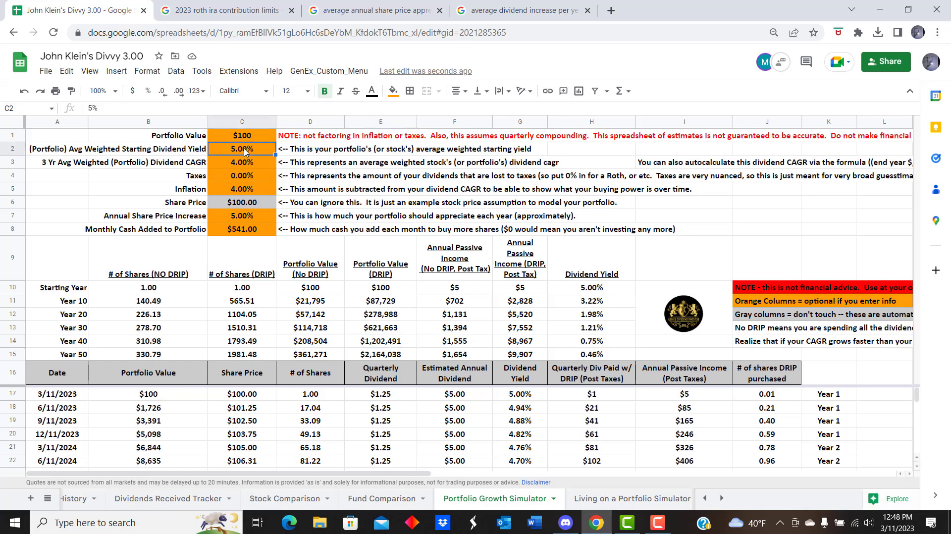
text(2)
key(Return)
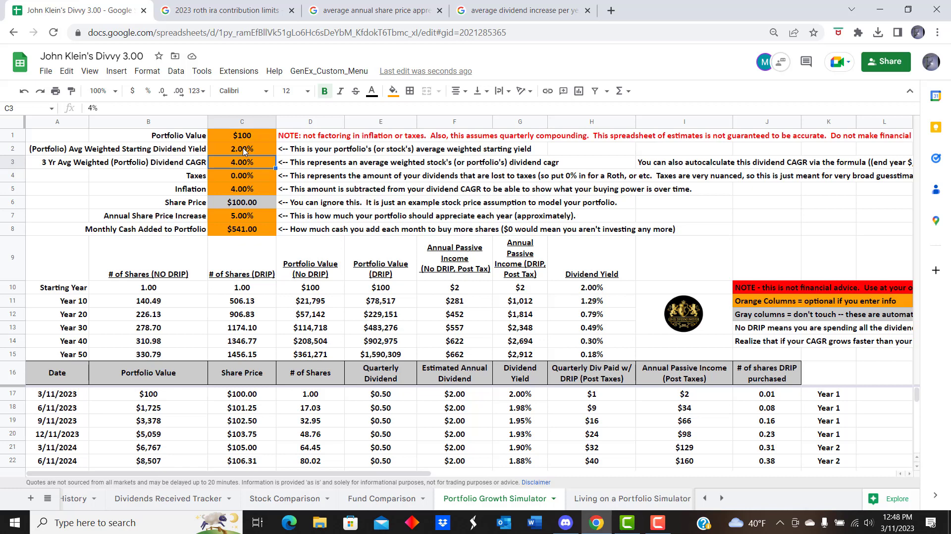
click(242, 152)
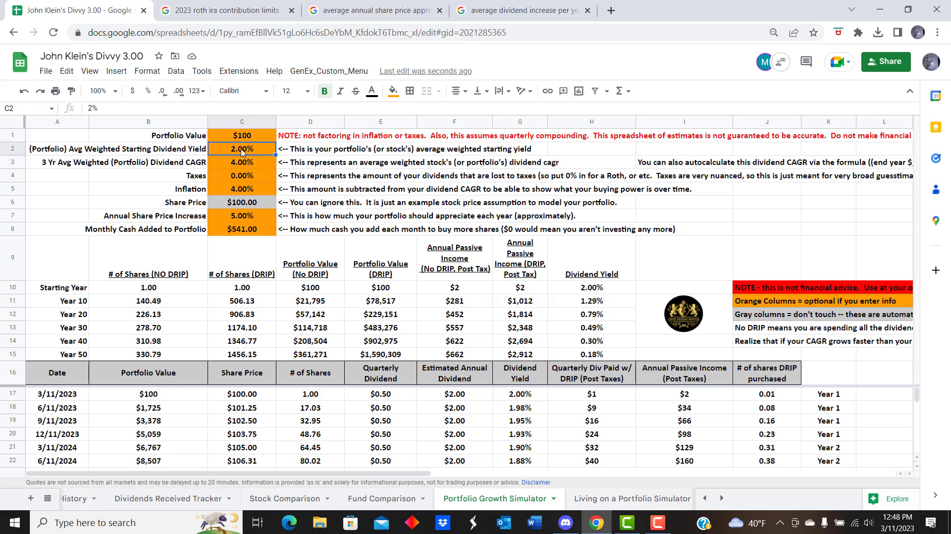
Step: Set the 3-year average weighted dividend CAGR to 12%
click(241, 166)
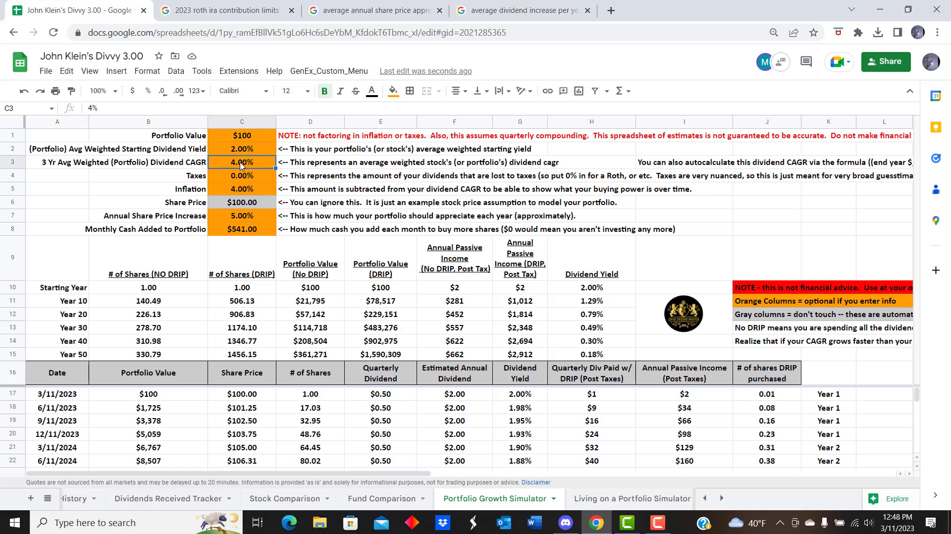
text(12)
click(244, 176)
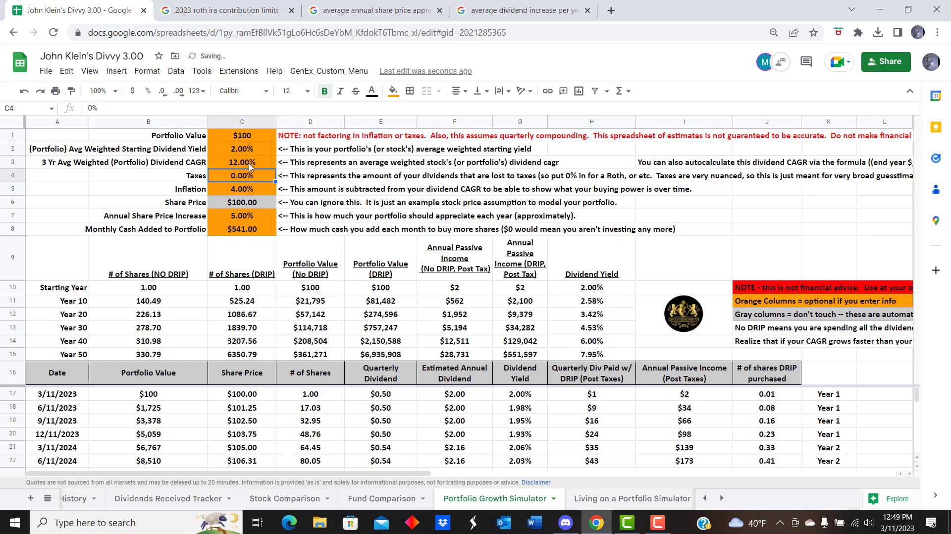
click(250, 167)
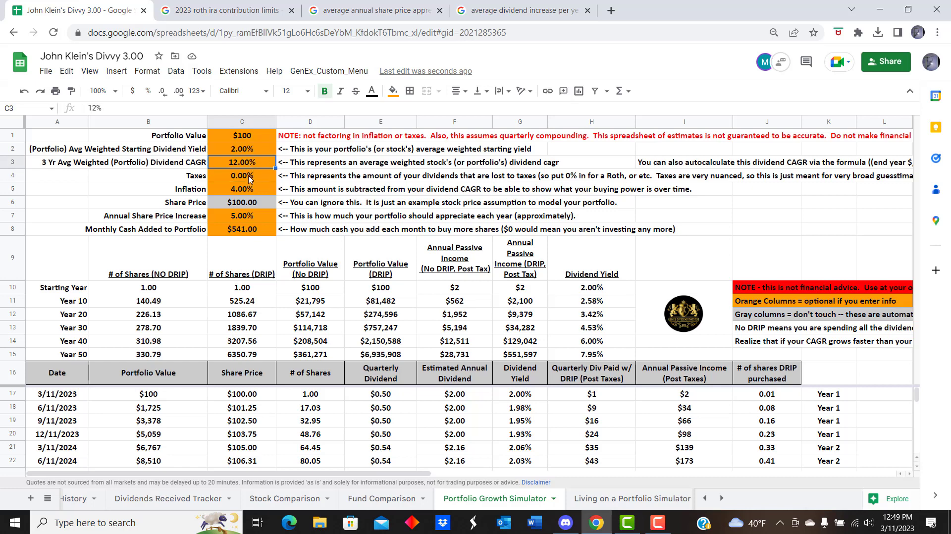
Step: Set the inflation assumption to 2% and check the Year 40 annual passive income and portfolio value with DRIP
click(246, 179)
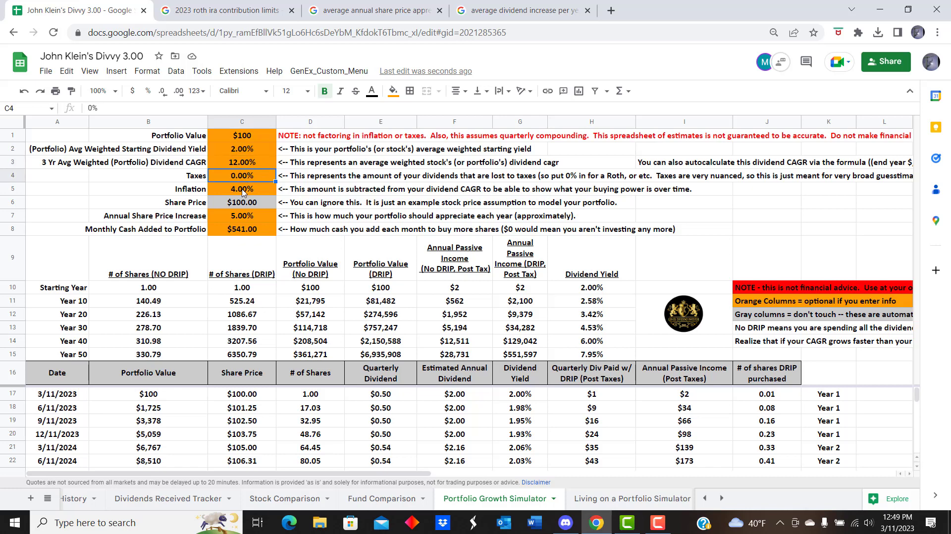
click(242, 193)
text(2)
key(Return)
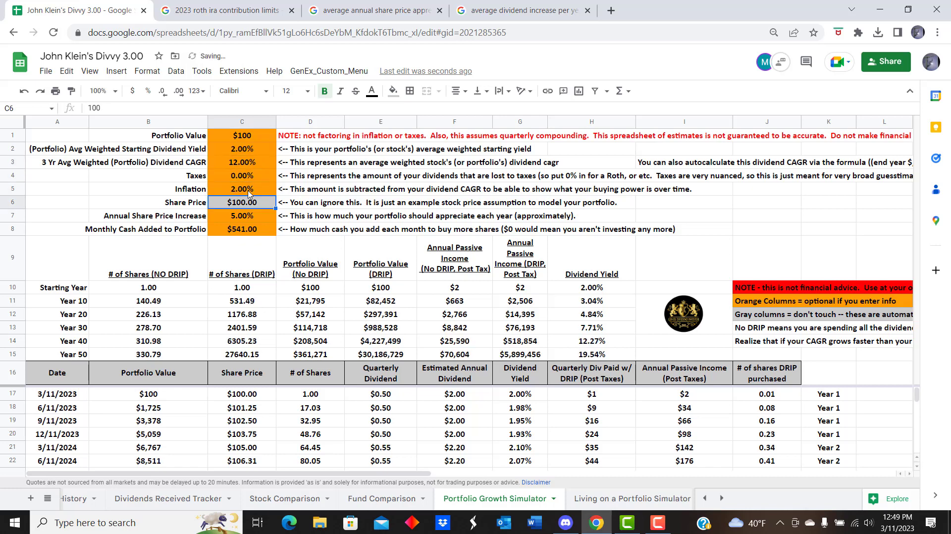
click(247, 216)
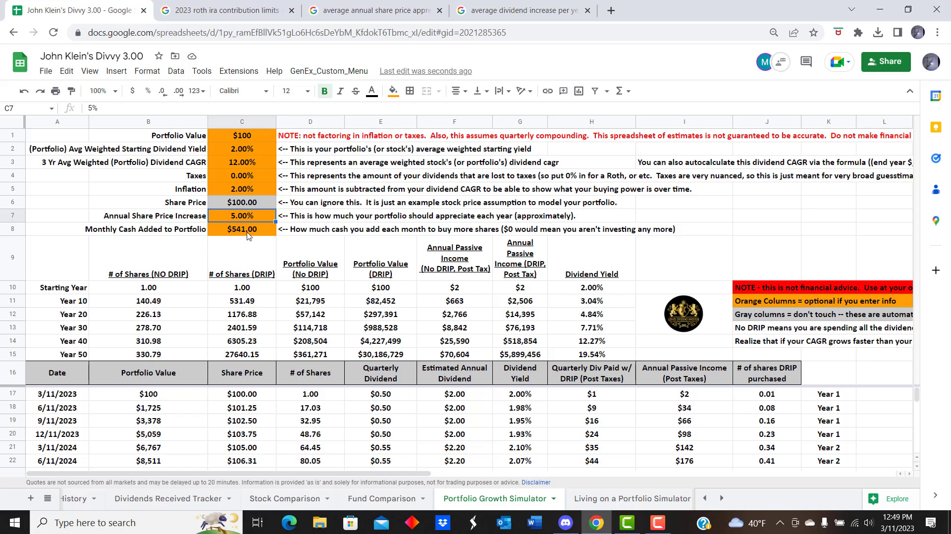
click(528, 344)
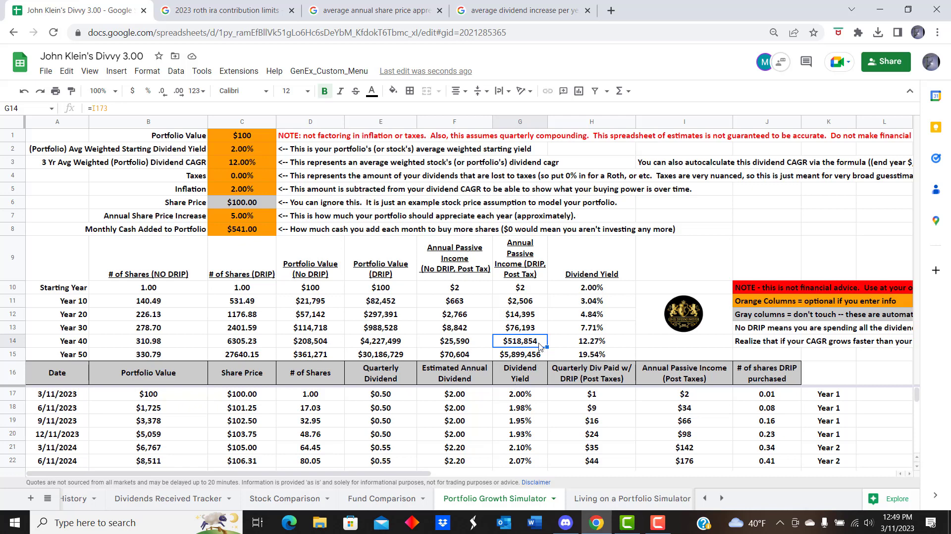
click(384, 346)
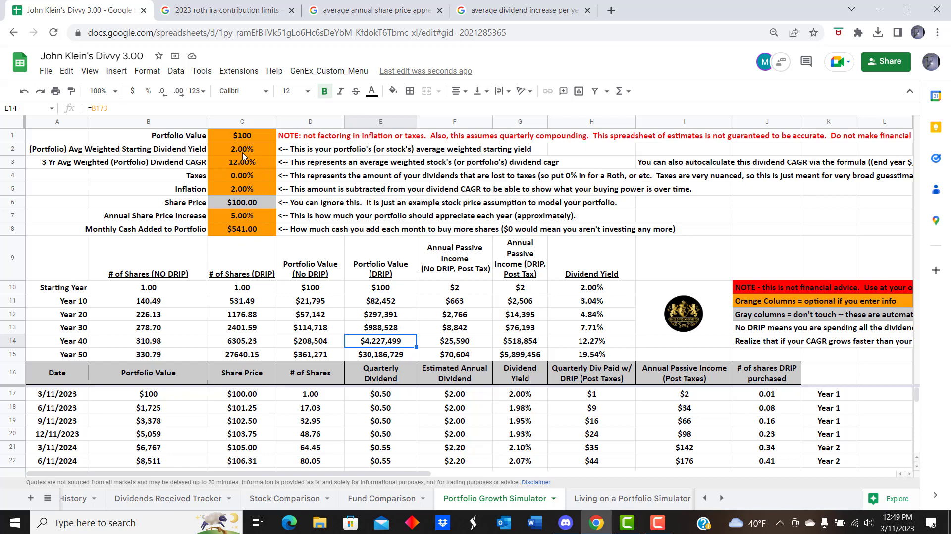
Step: Raise the inflation assumption to 4% and compare the Year 40 annual passive income and portfolio value with DRIP
click(242, 193)
text(4)
key(Return)
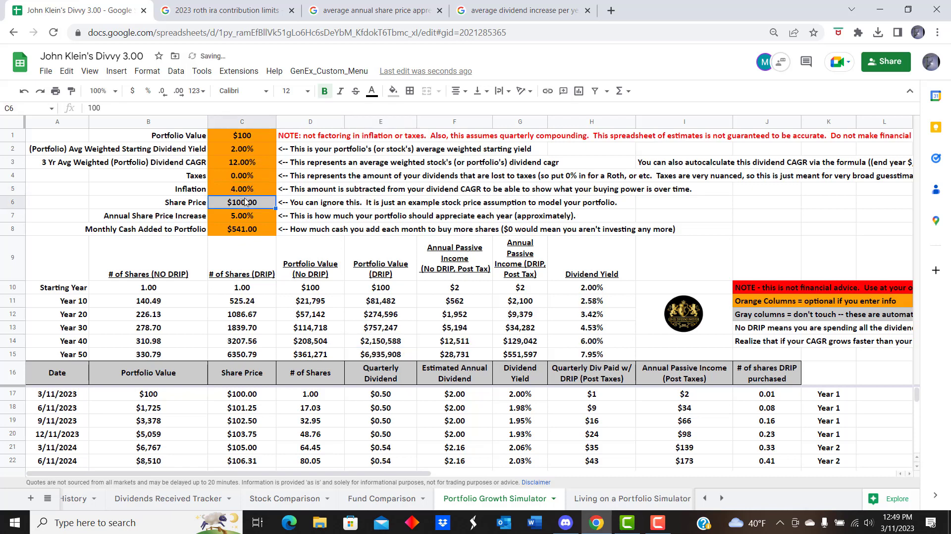
click(517, 330)
click(520, 344)
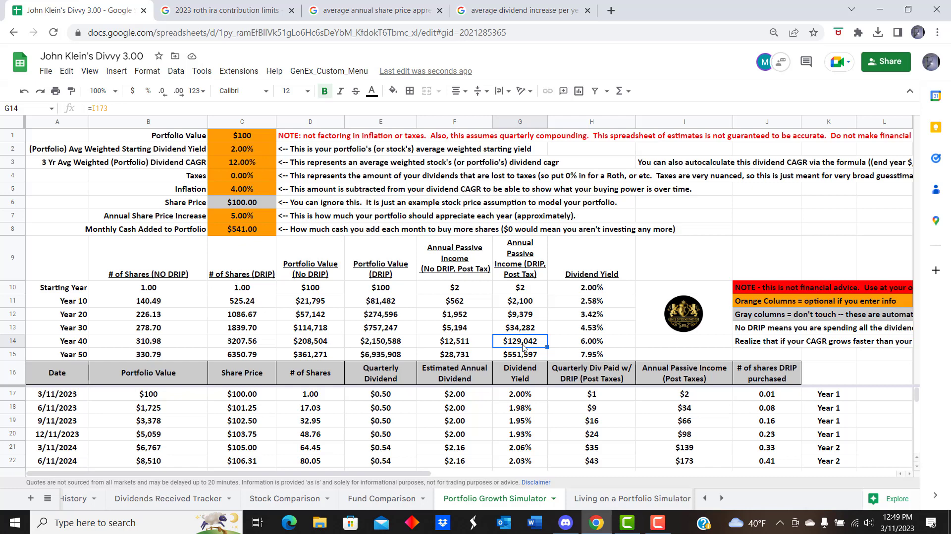
click(372, 344)
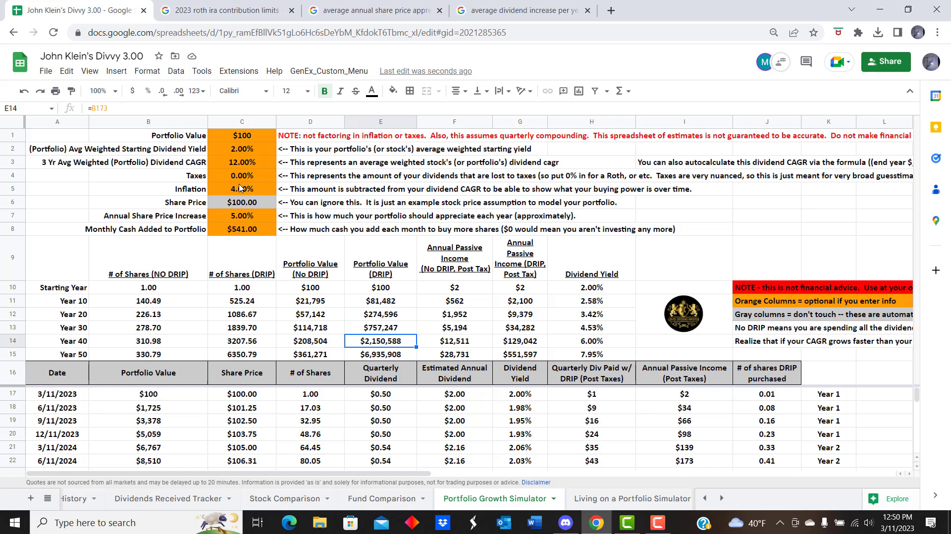
Step: Return the inflation assumption to 2% and check the Year 20 and Year 30 annual passive income with DRIP
click(242, 149)
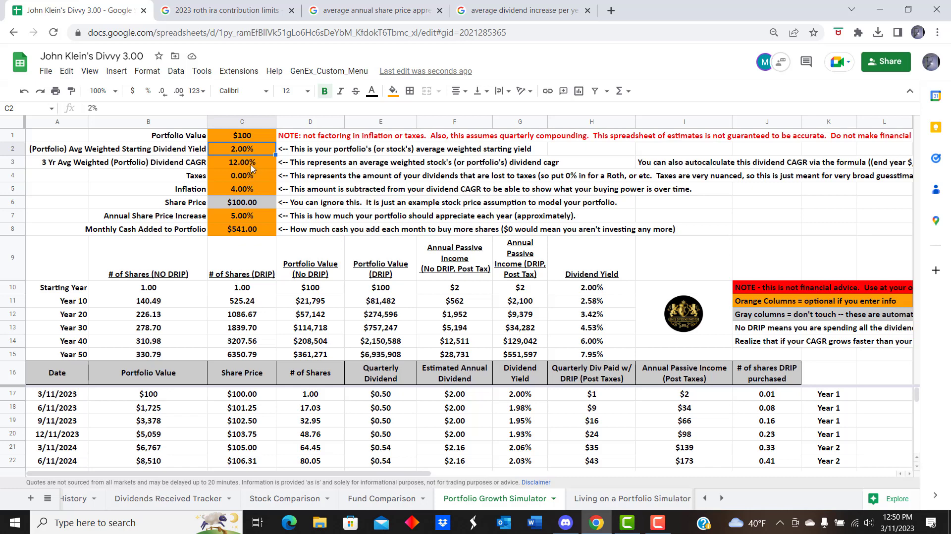
click(249, 166)
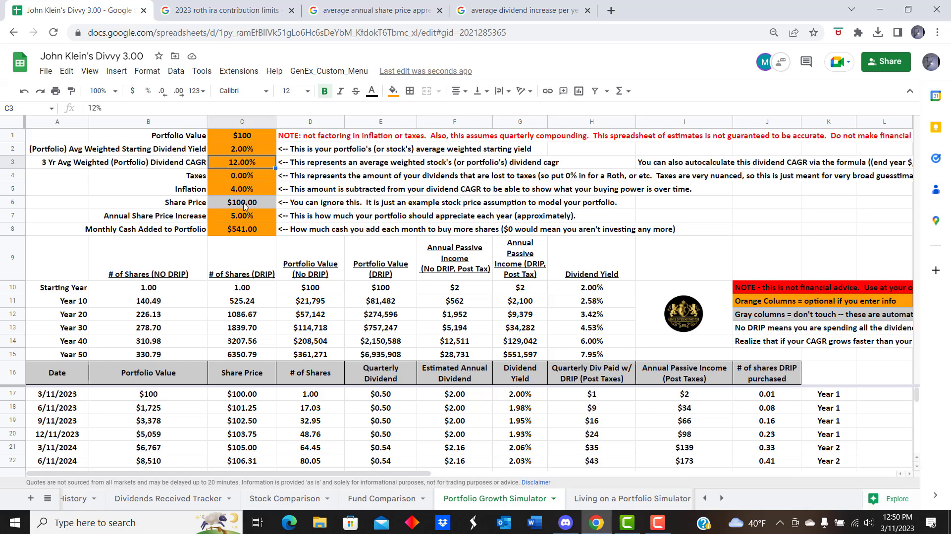
click(251, 233)
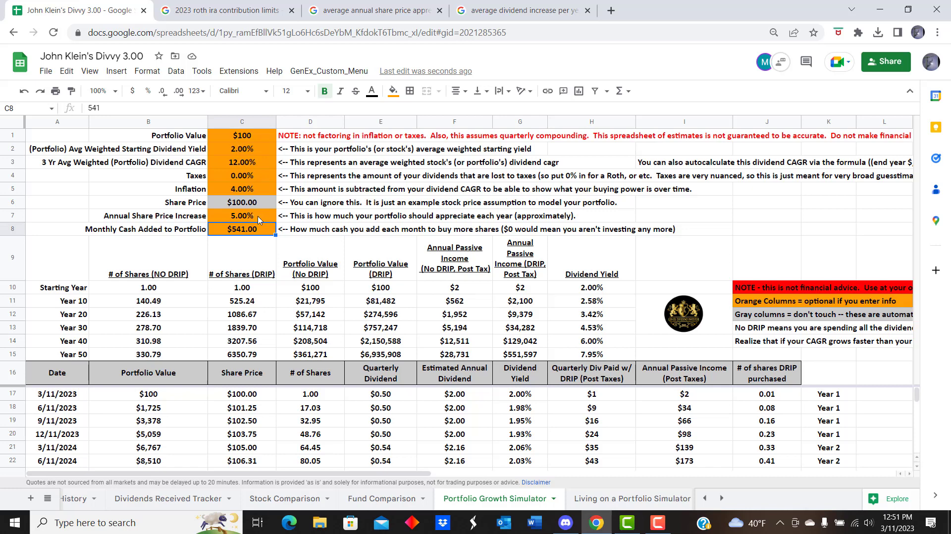
click(241, 191)
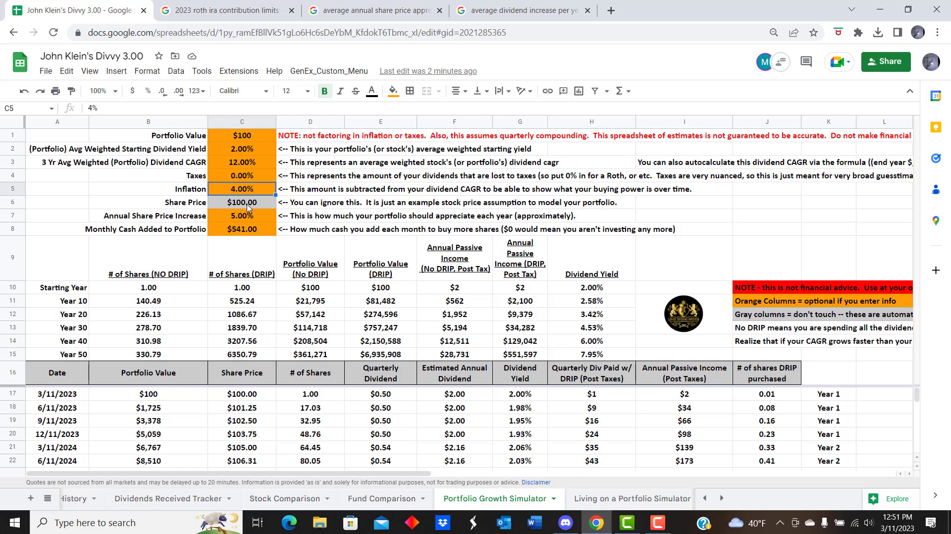
text(2)
key(Return)
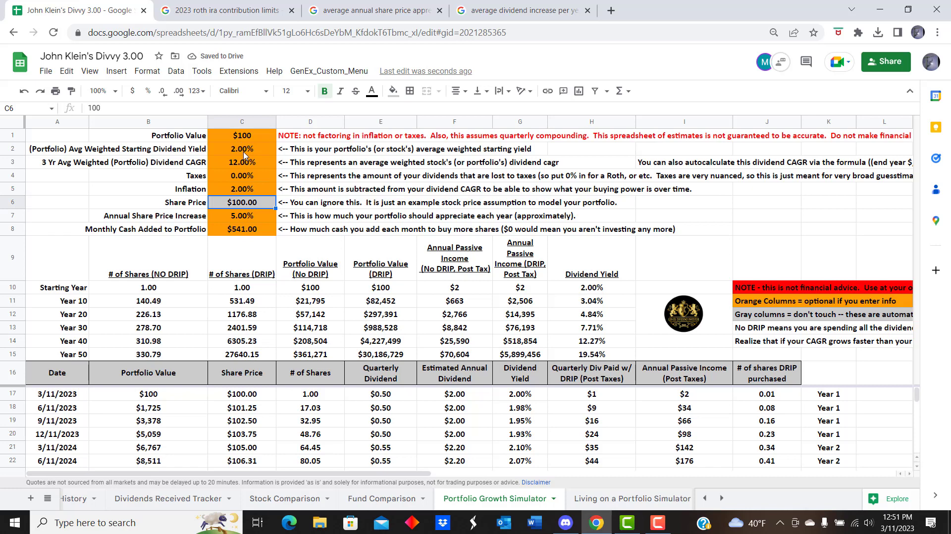
click(244, 164)
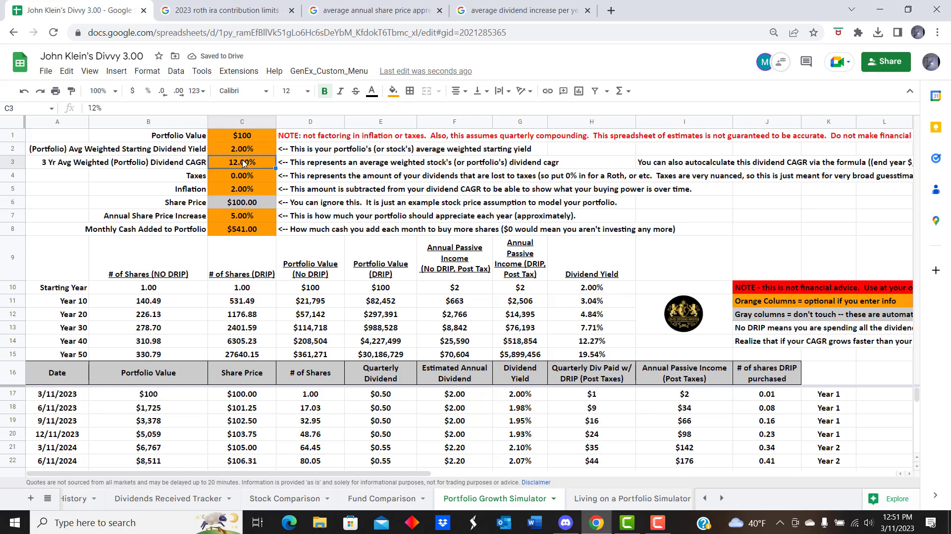
click(235, 218)
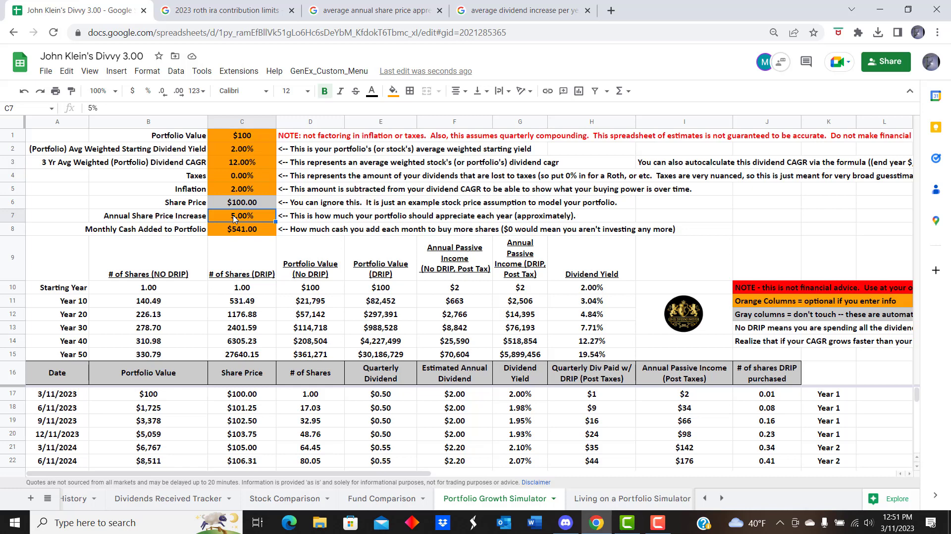
click(520, 328)
click(519, 319)
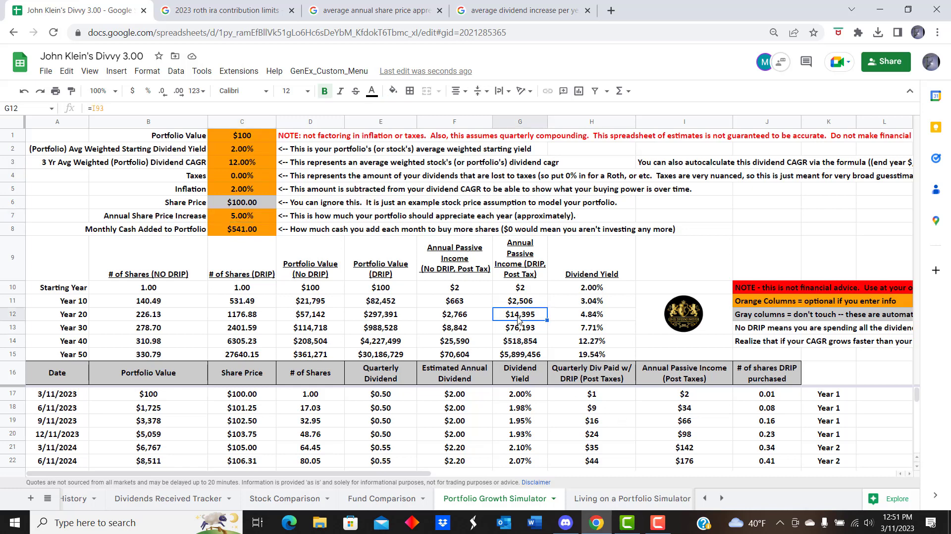
click(524, 331)
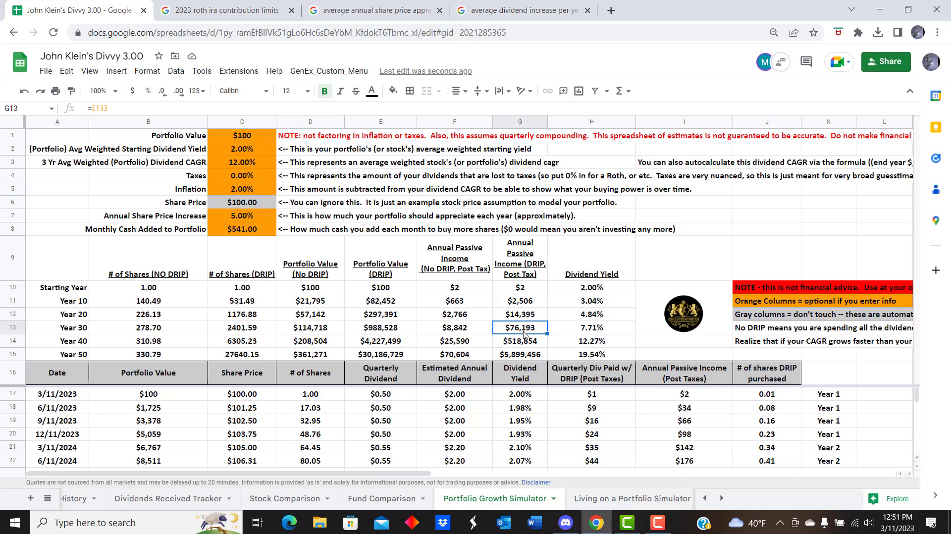
Step: Compare the Year 20 and Year 30 annual passive income with DRIP, and set the monthly cash added to the portfolio to $1,000
click(529, 318)
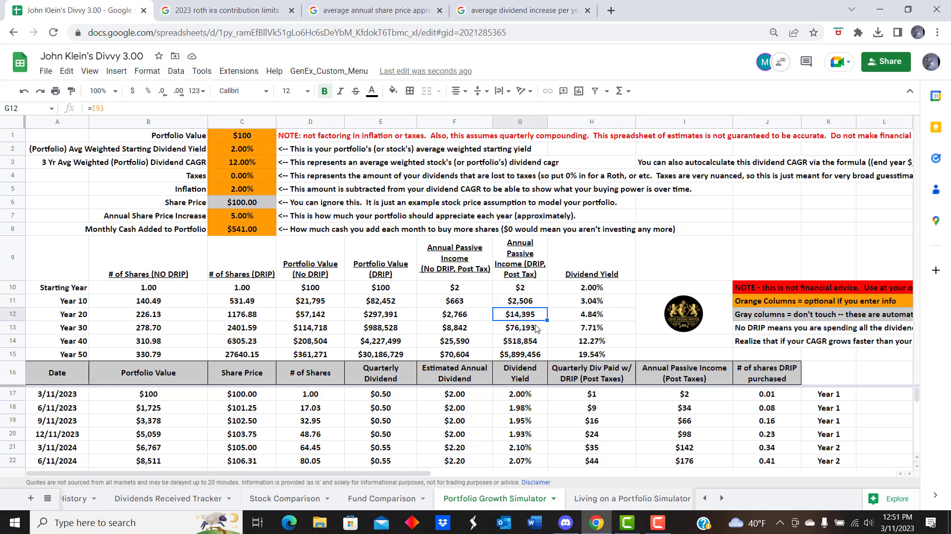
click(531, 334)
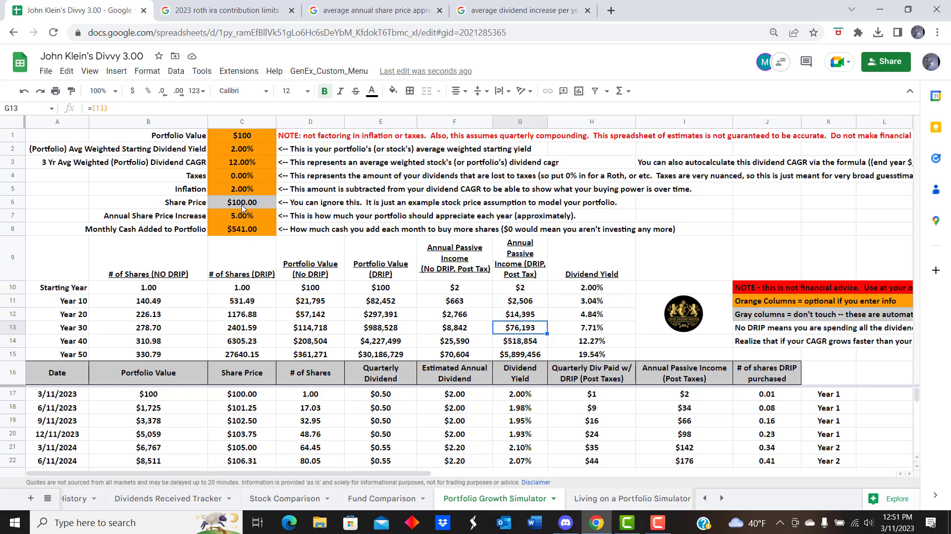
click(243, 235)
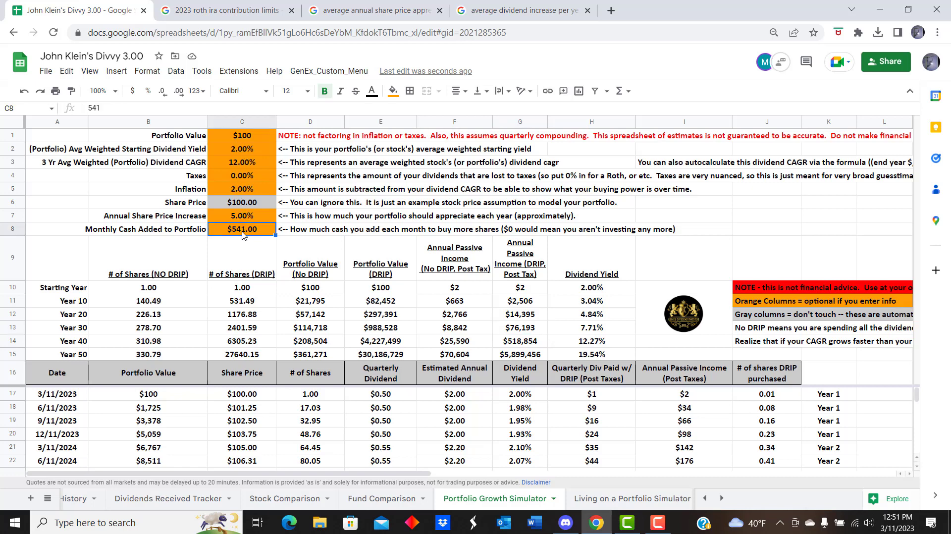
text(1)
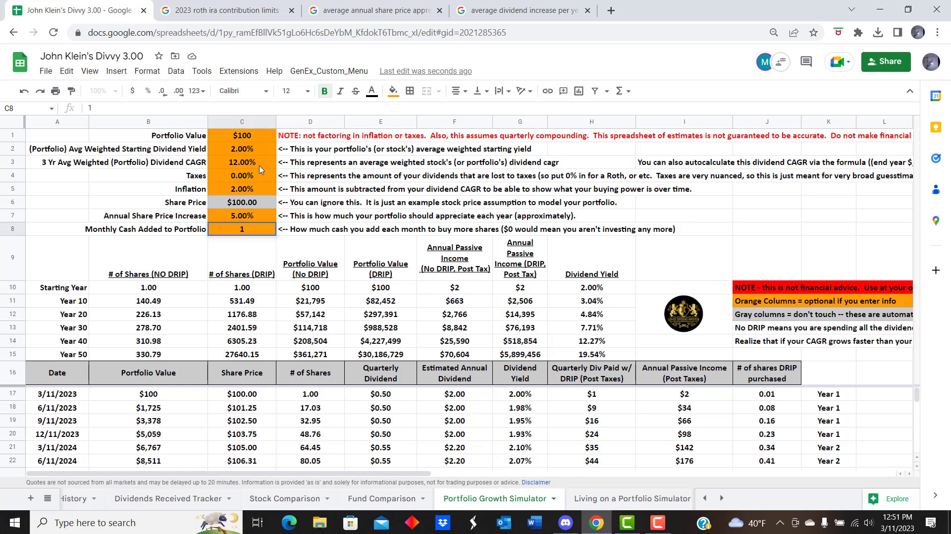
text(,000)
click(258, 217)
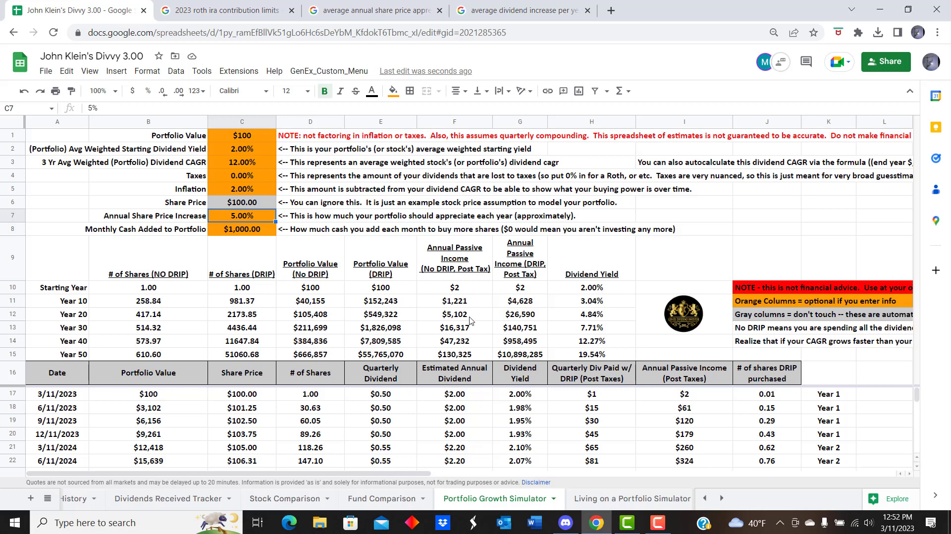
click(244, 233)
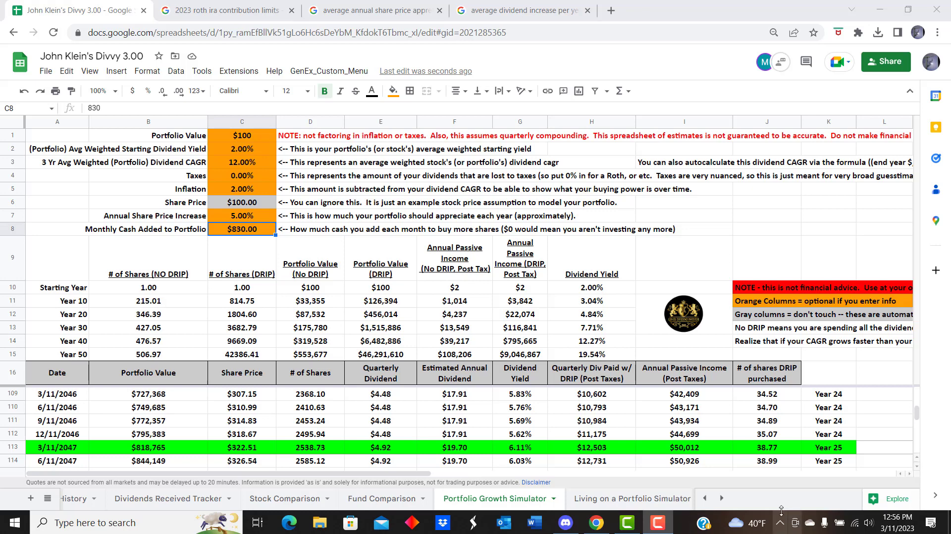
Step: Review the taxes, monthly cash and dividend CAGR assumptions alongside the Year 25 annual passive income in the 3/11/2047 row
click(228, 175)
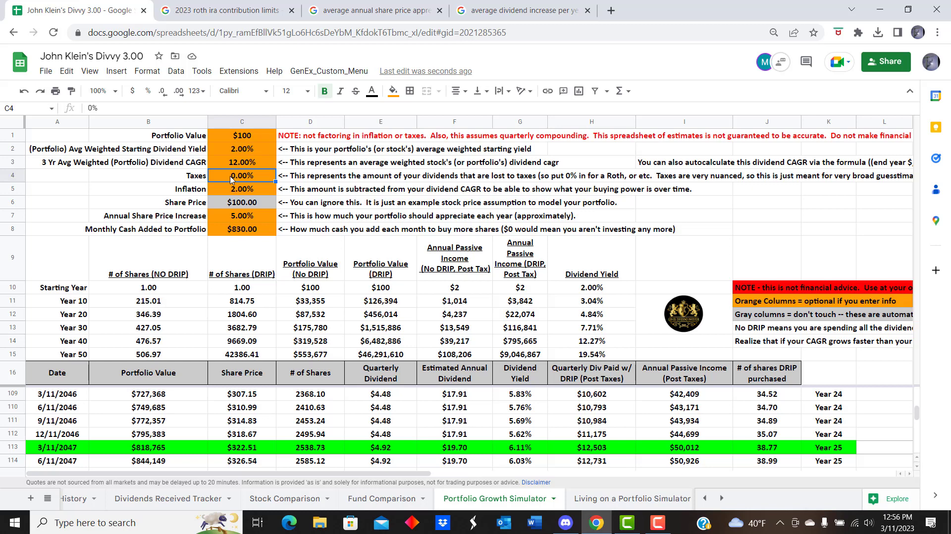
click(230, 231)
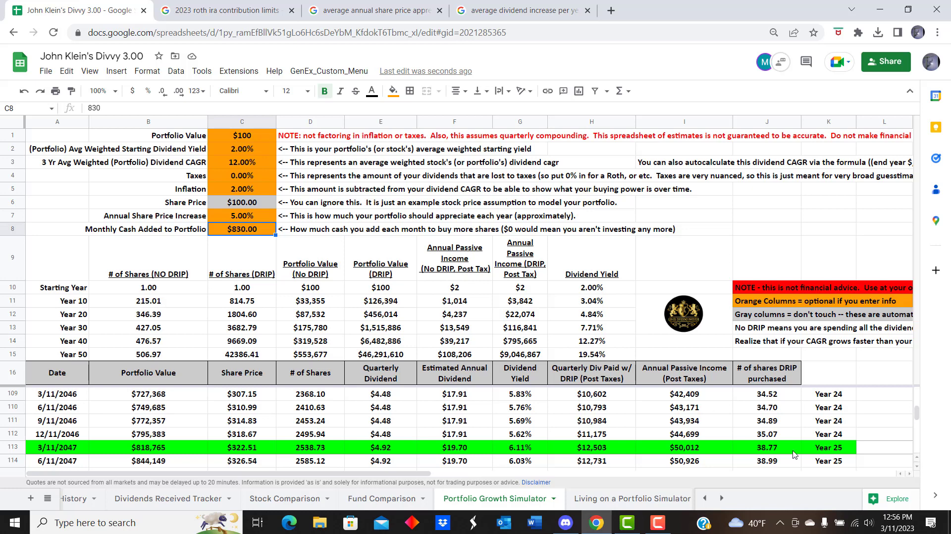
click(693, 450)
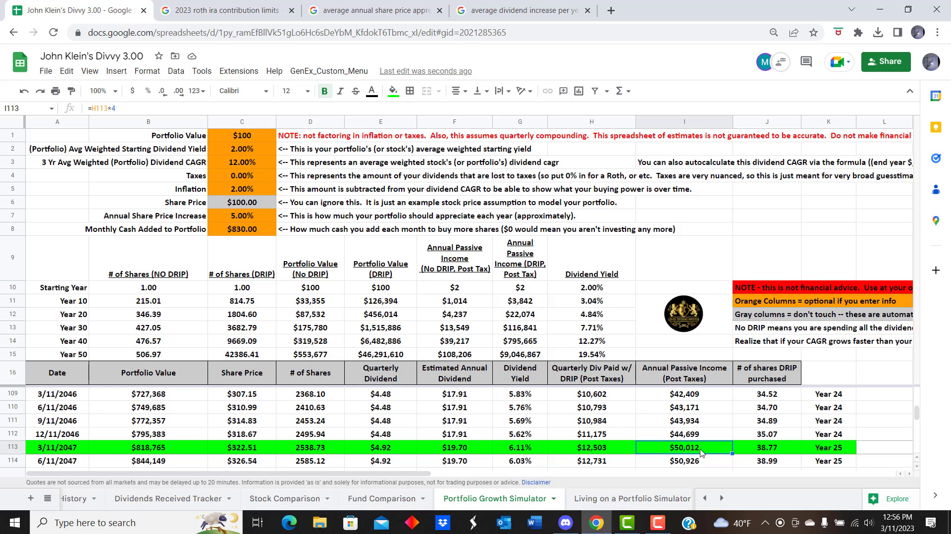
click(242, 231)
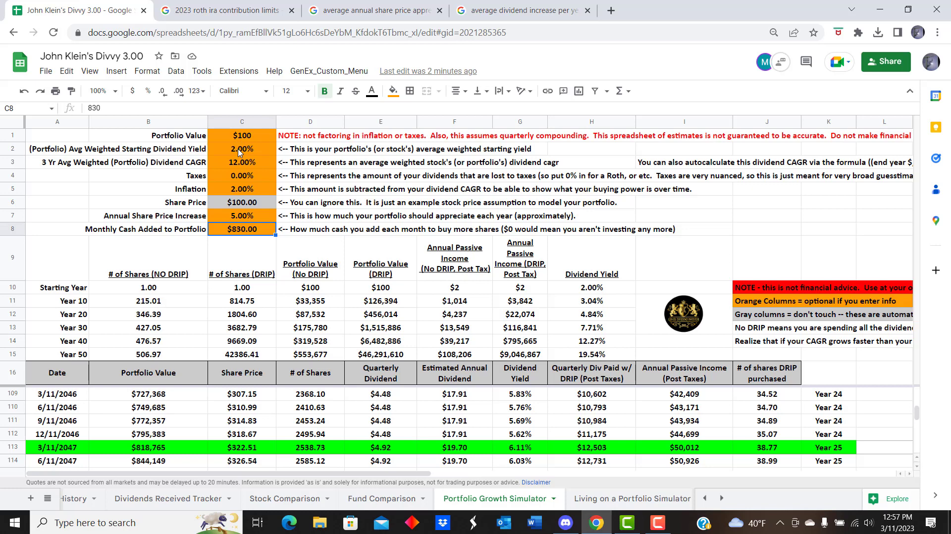
click(237, 165)
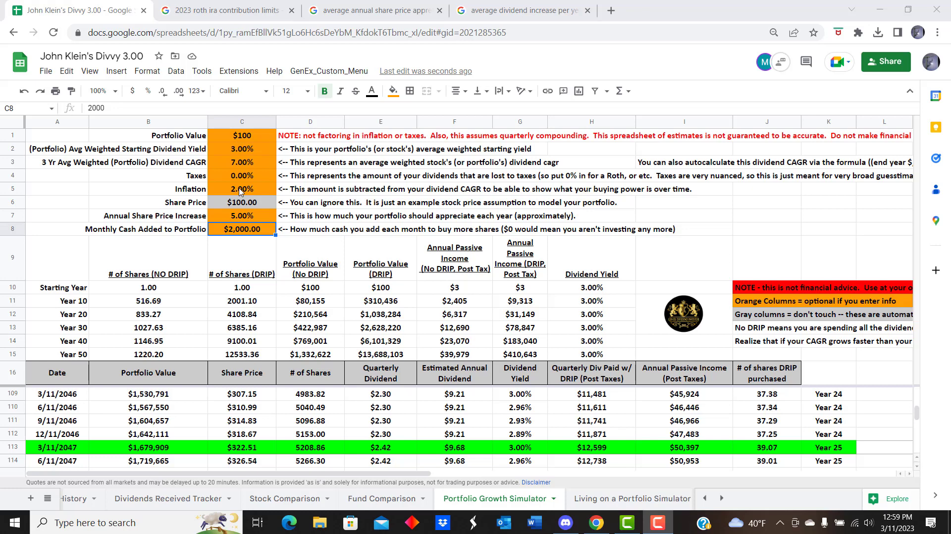
Step: Review the starting dividend yield, the 3-year average dividend CAGR and the monthly cash added in the revised scenario
click(240, 151)
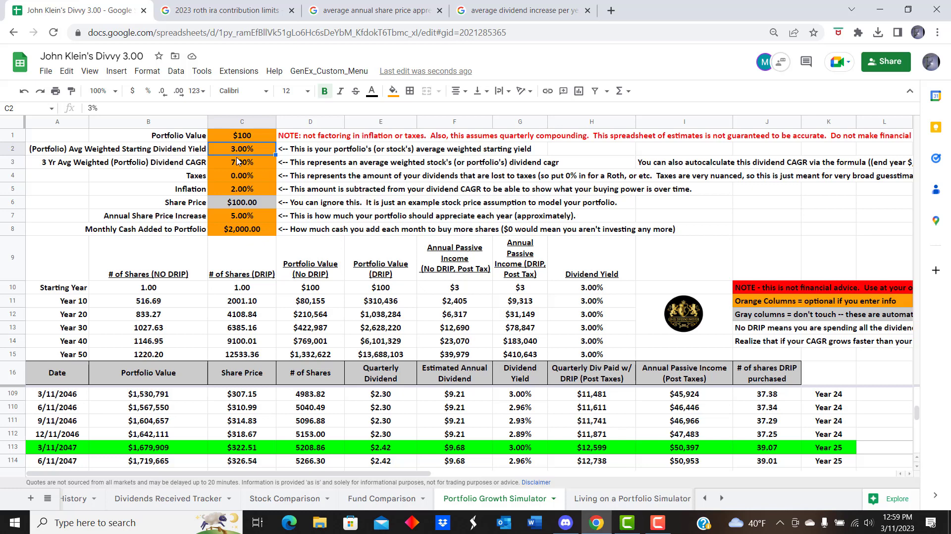
click(238, 164)
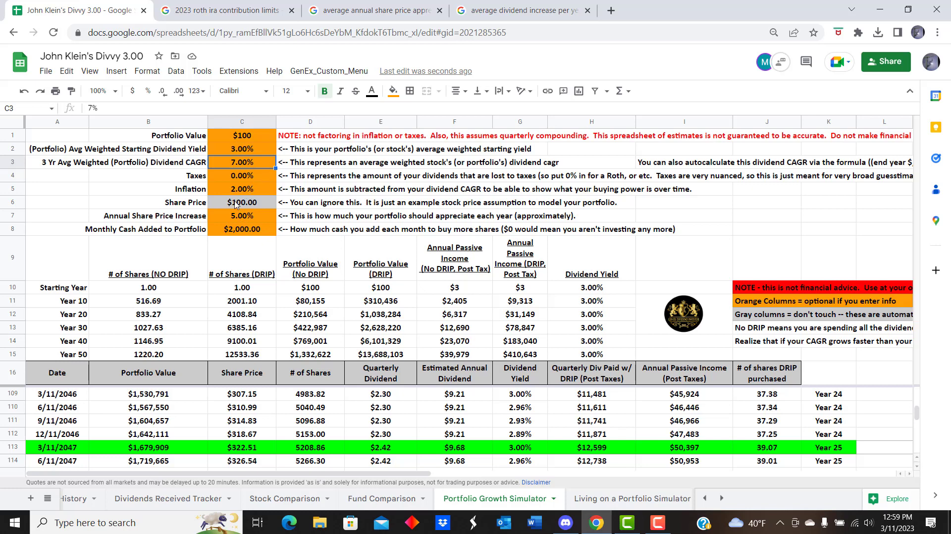
click(243, 234)
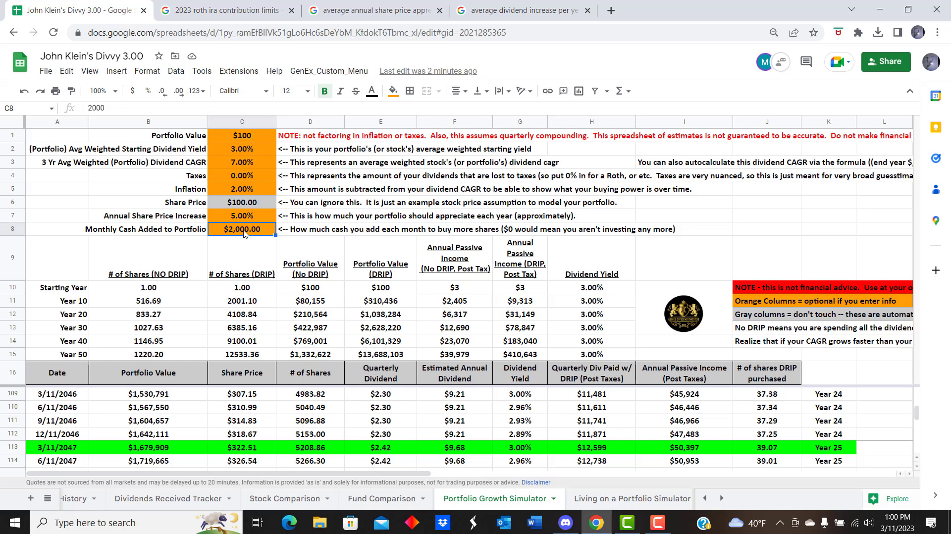
Step: Set the average weighted starting dividend yield to 2.5% and the 3-year average weighted dividend CAGR to 13%
click(229, 153)
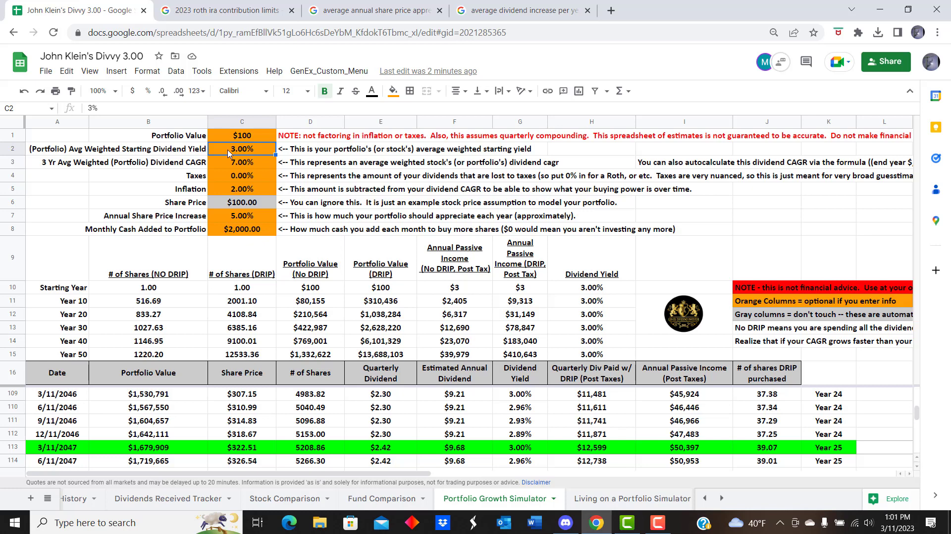
text(2.5)
click(247, 166)
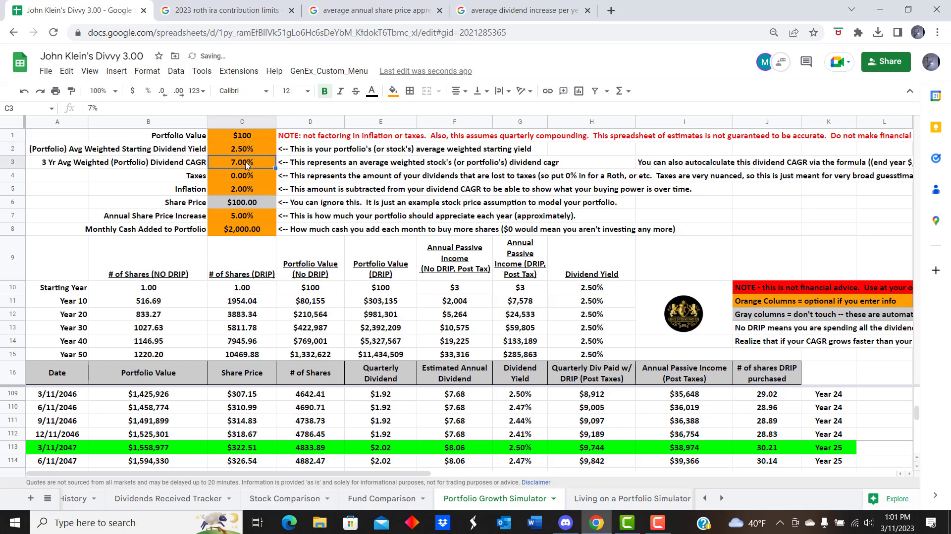
text(13)
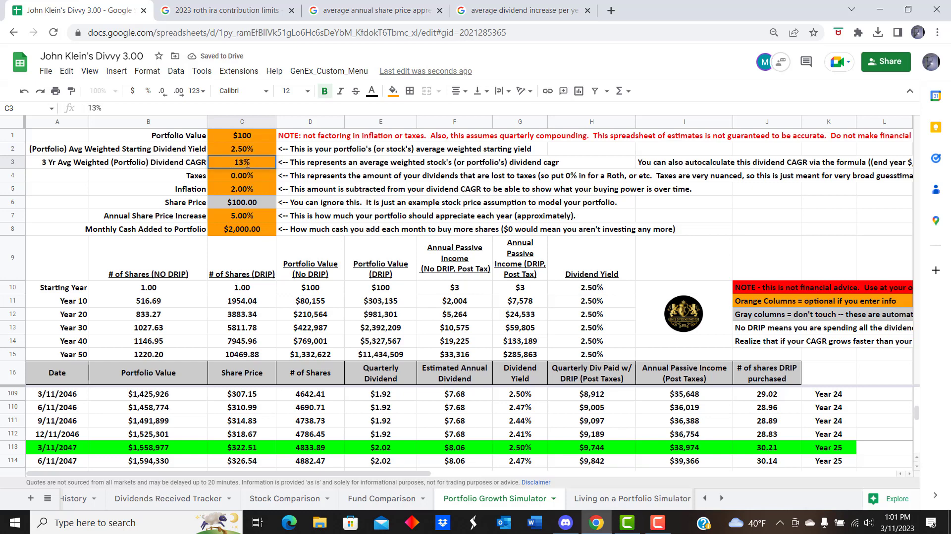
click(243, 173)
Step: Check the starting dividend yield and refine the 3-year average weighted dividend CAGR to 13.4%
click(248, 154)
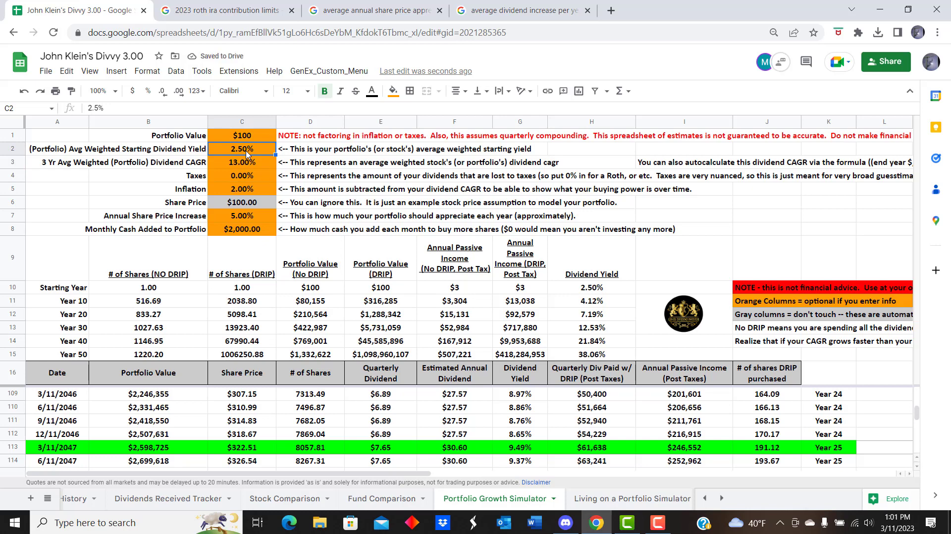
click(245, 166)
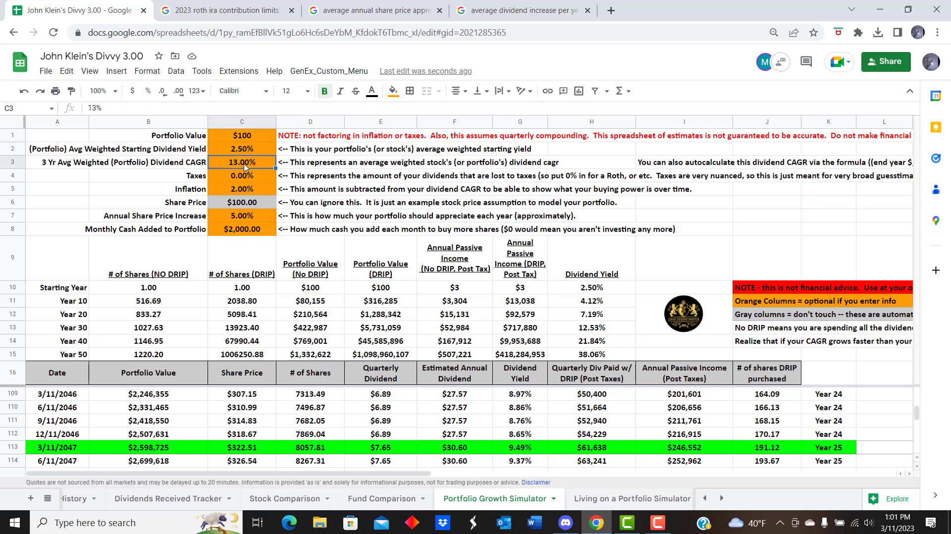
double_click(246, 167)
text(.4)
key(Return)
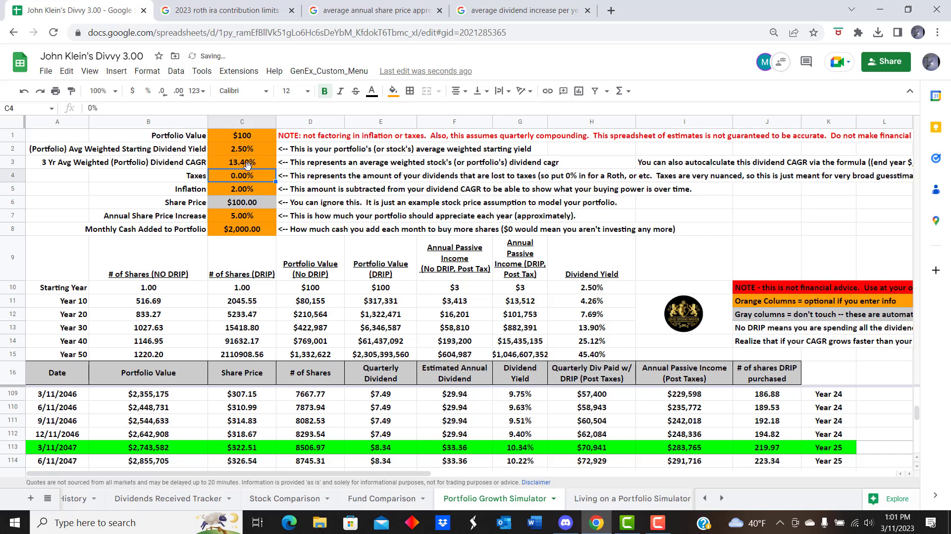
Step: Set the monthly cash added to the portfolio to $850 and check the Year 25 annual passive income in the 3/11/2047 row
click(244, 192)
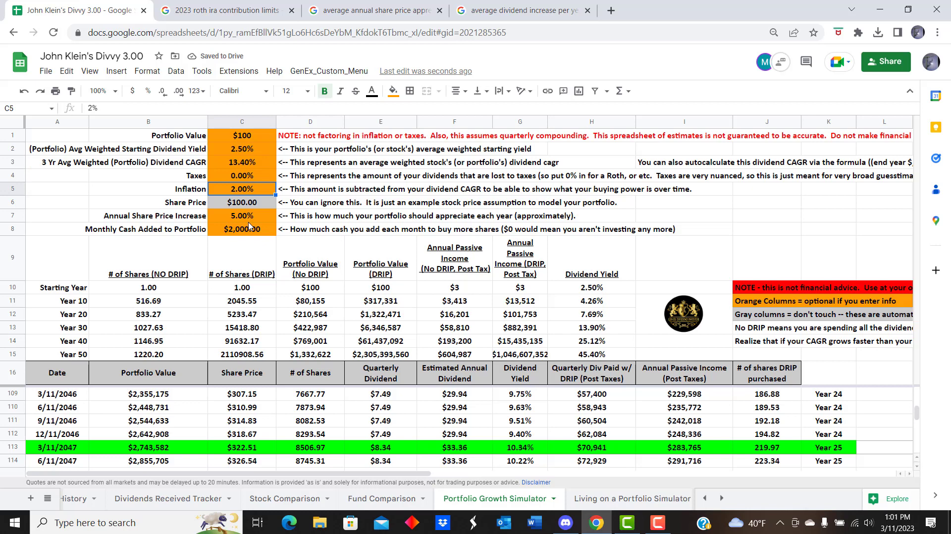
click(247, 232)
text(850)
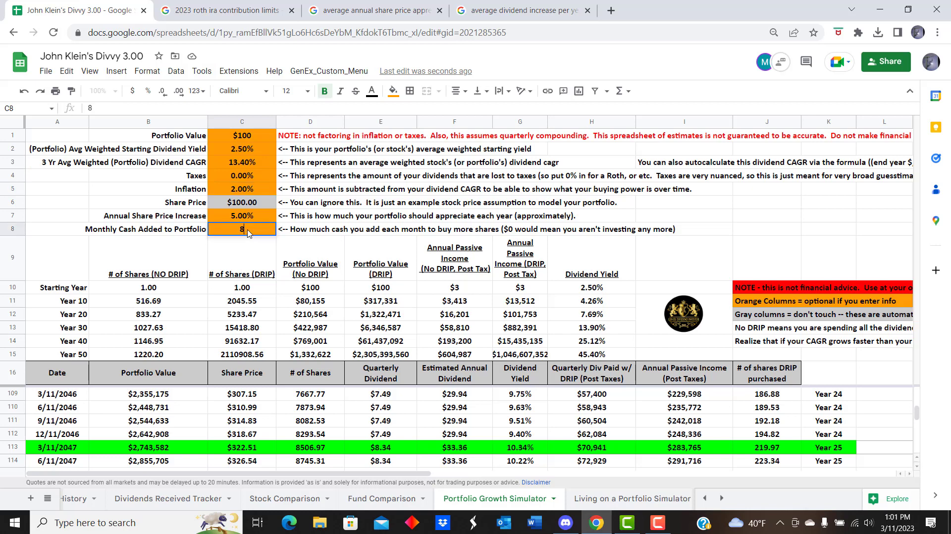
click(259, 218)
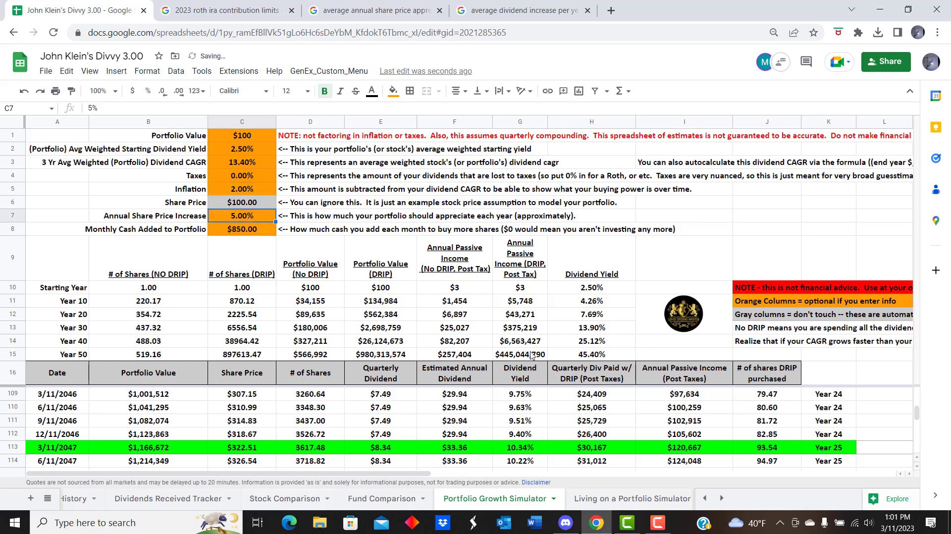
click(689, 451)
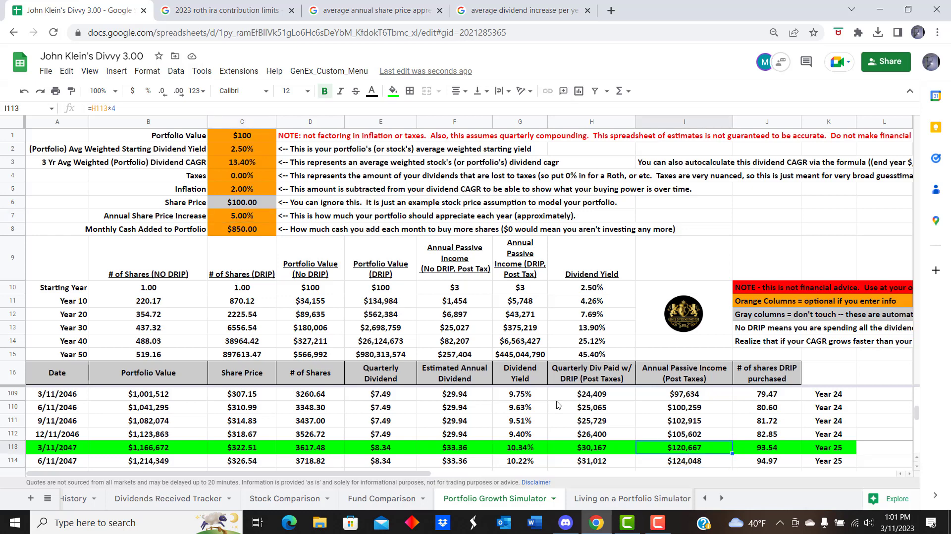
Step: Lower the monthly cash added to the portfolio to $541 and check the Year 25 annual passive income for comparison
click(237, 232)
text(541)
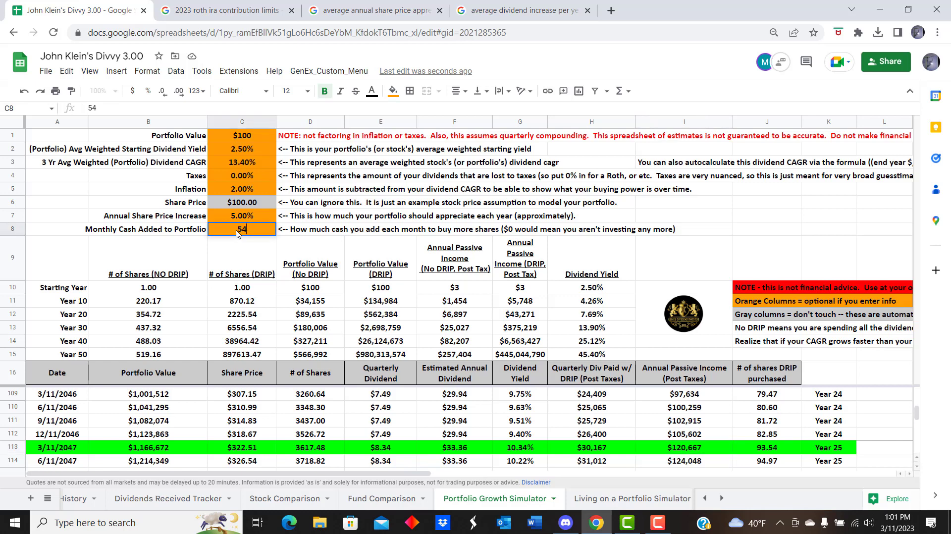
key(Up)
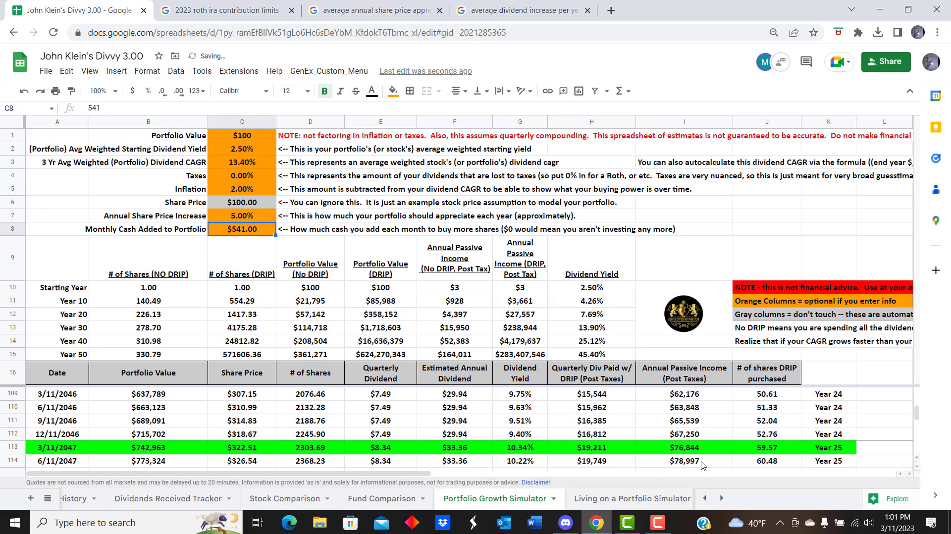
click(692, 452)
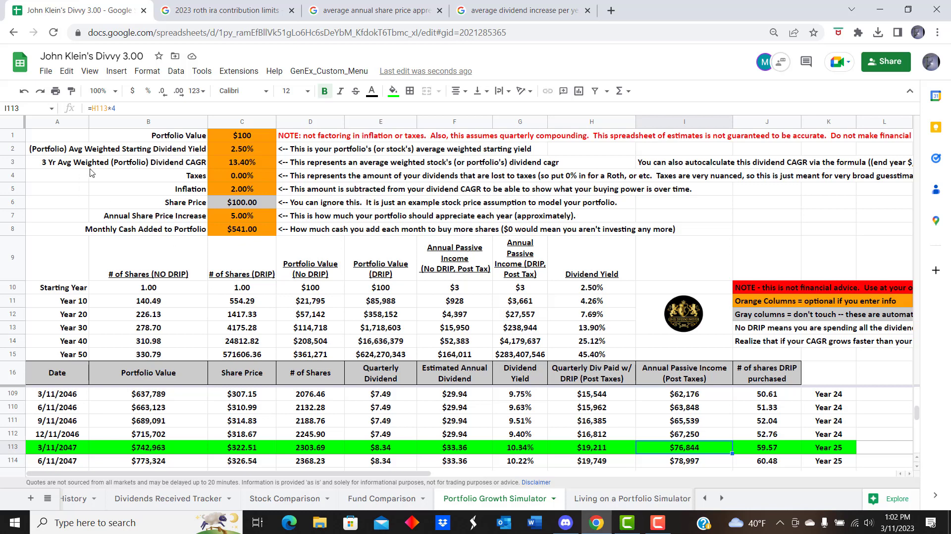
Step: Raise the inflation assumption to 4%
click(244, 191)
text(4)
key(Return)
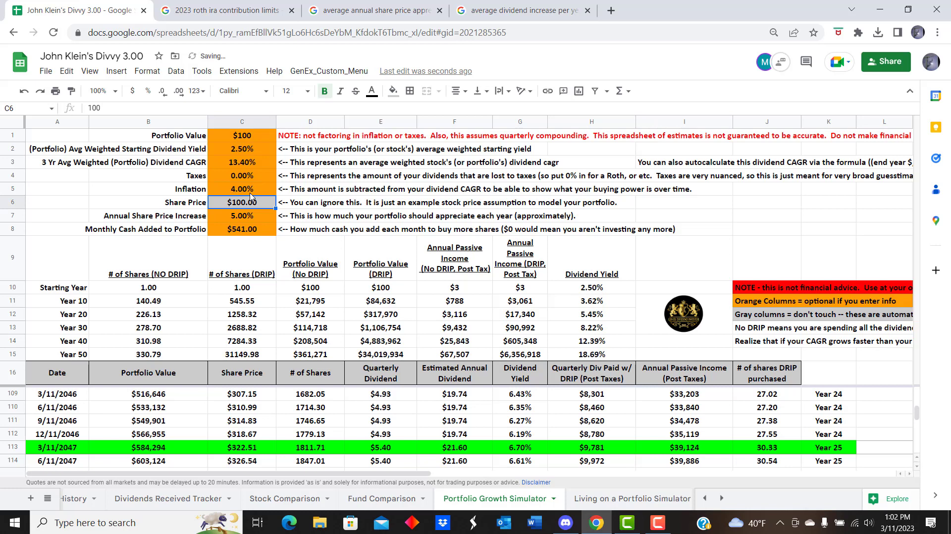
Step: Set the monthly cash added back to $850 and check the Year 25 annual passive income under the 4% inflation assumption
click(244, 231)
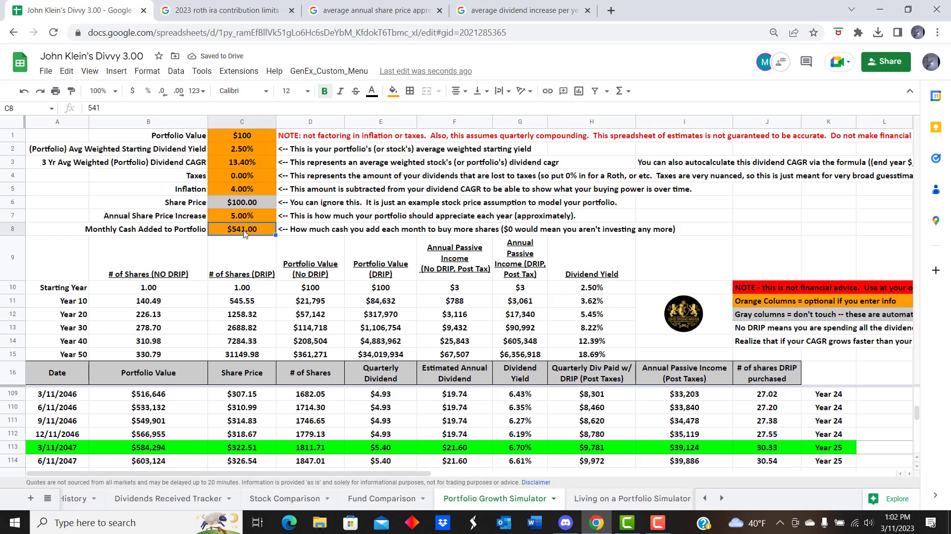
text(850)
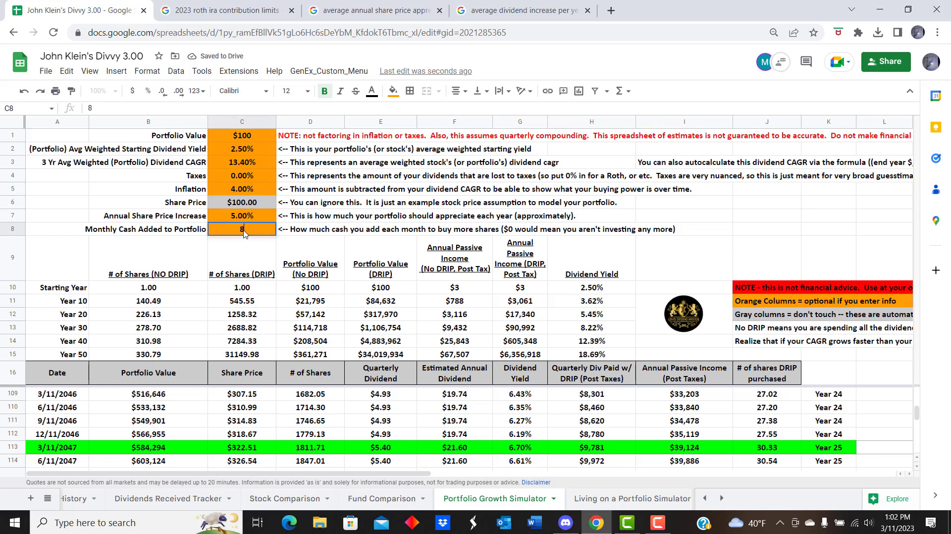
click(251, 218)
click(241, 192)
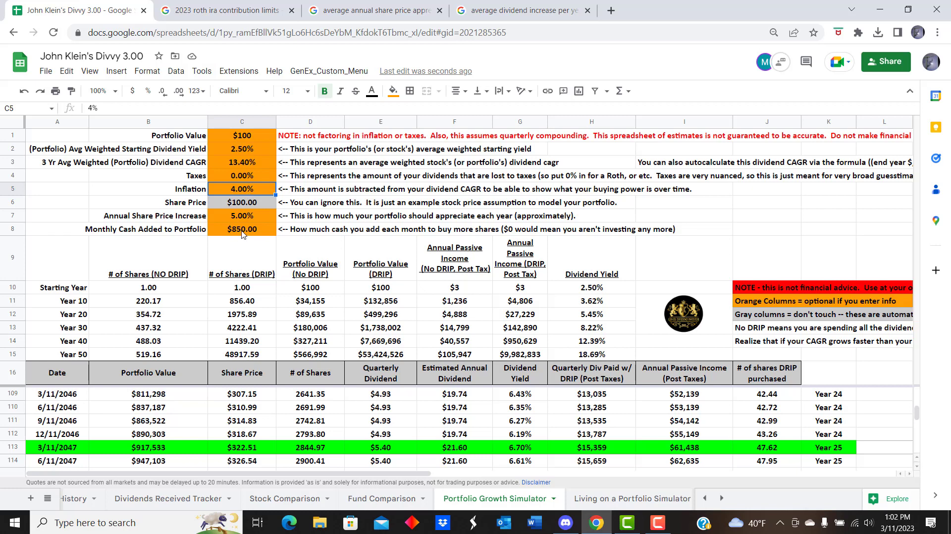
click(680, 453)
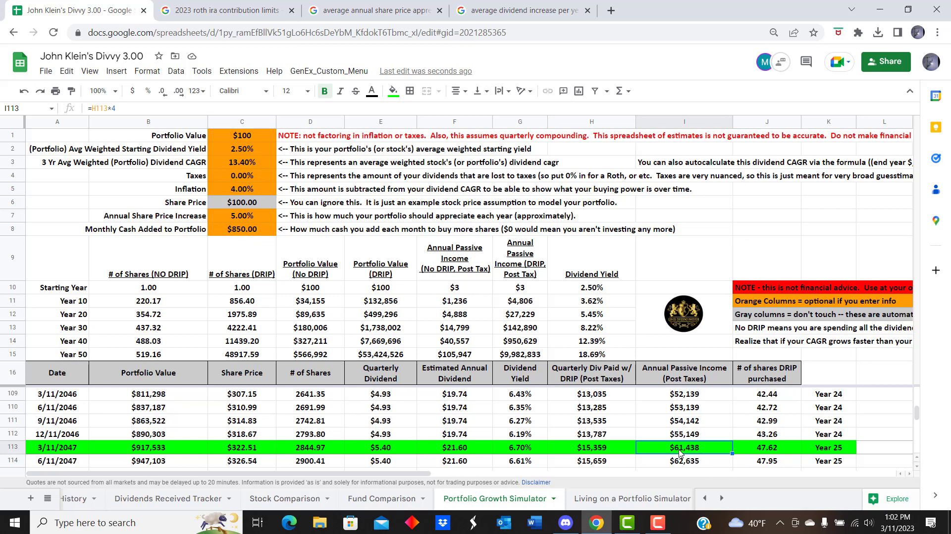